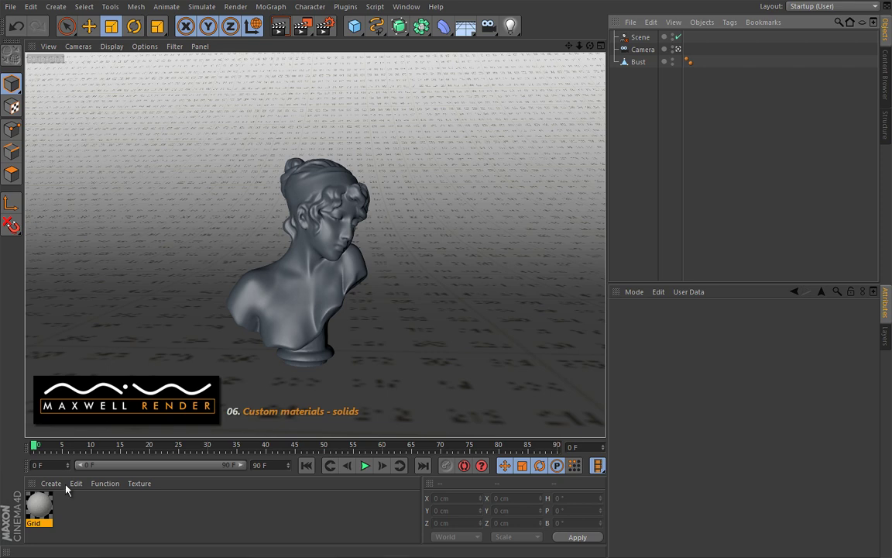
Open the Grid material in the Maxwell Material Editor and create a new Maxwell material.
double_click(40, 508)
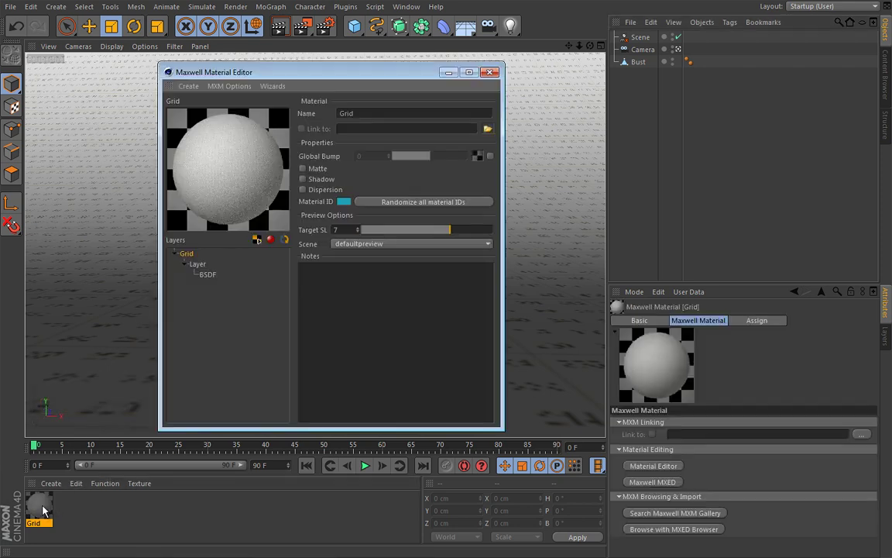
click(188, 87)
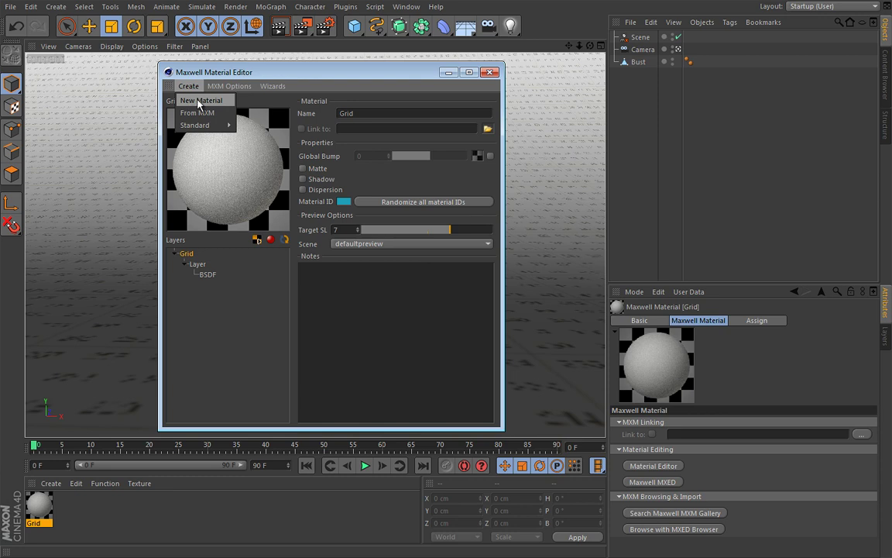
click(200, 101)
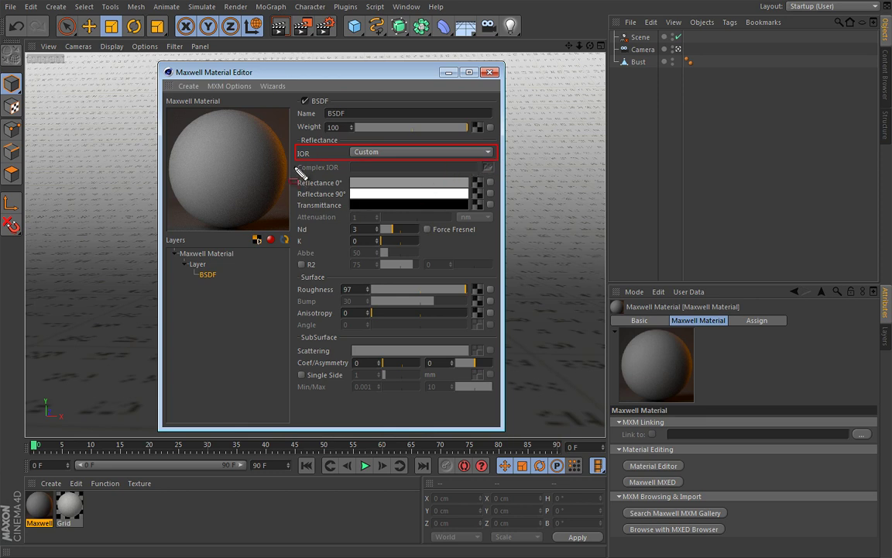
mouse_move(316, 270)
mouse_down()
mouse_move(419, 283)
mouse_move(503, 271)
mouse_up()
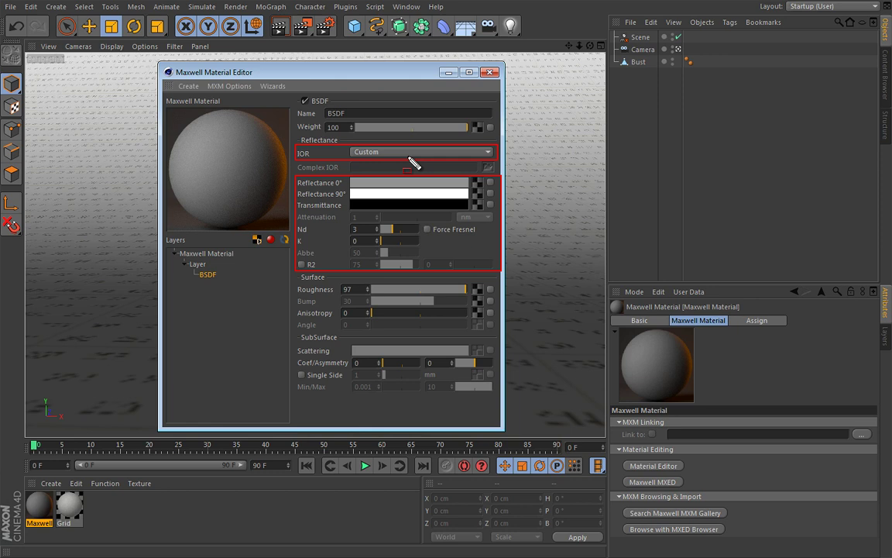
click(488, 152)
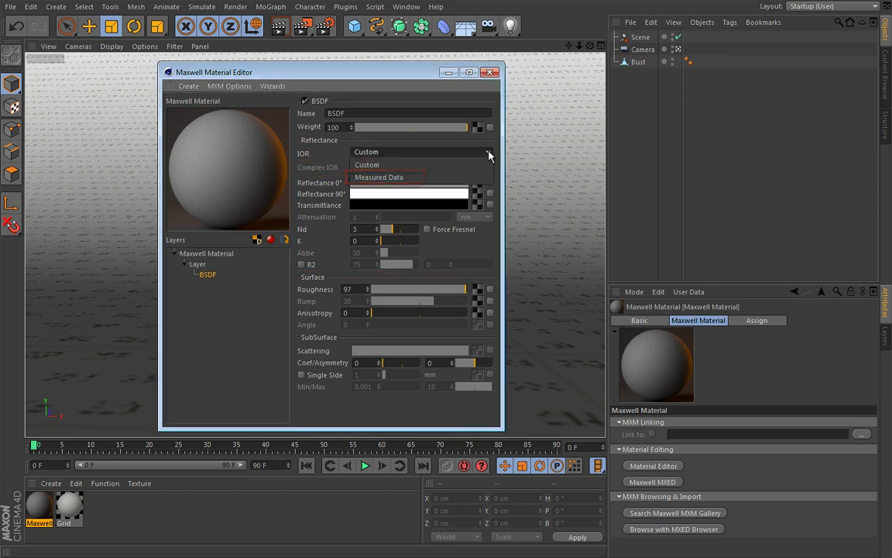
click(483, 154)
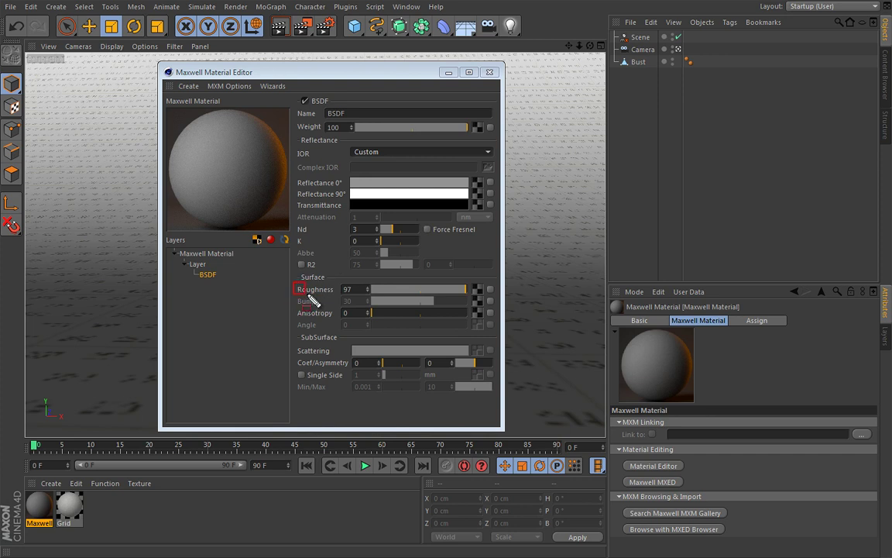
drag(310, 299, 476, 305)
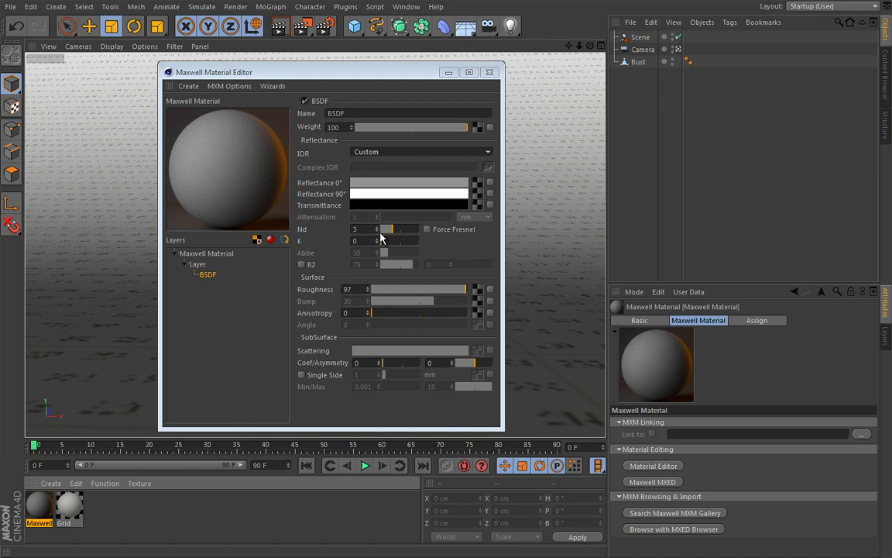
Keep the Reflectance 0° colour grey and set the Reflectance 90° colour to pink.
drag(296, 177, 342, 202)
key(Escape)
click(399, 189)
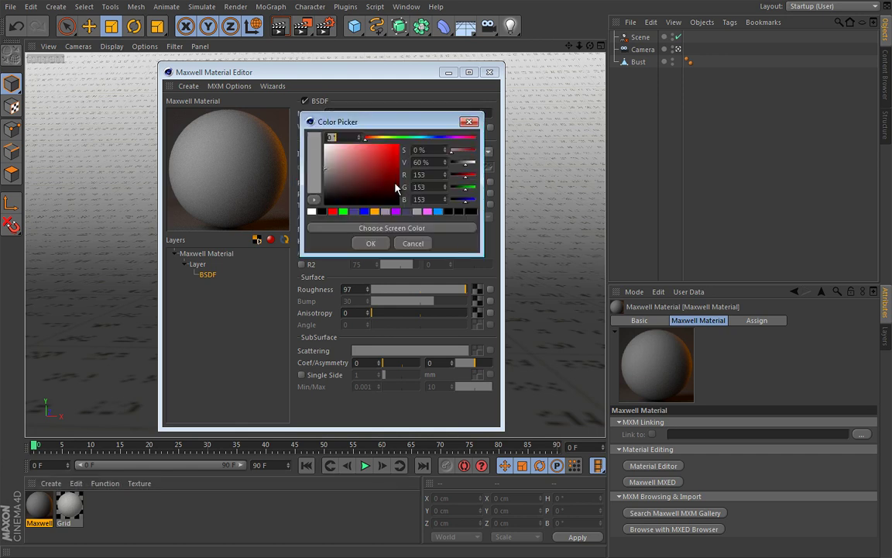
click(374, 245)
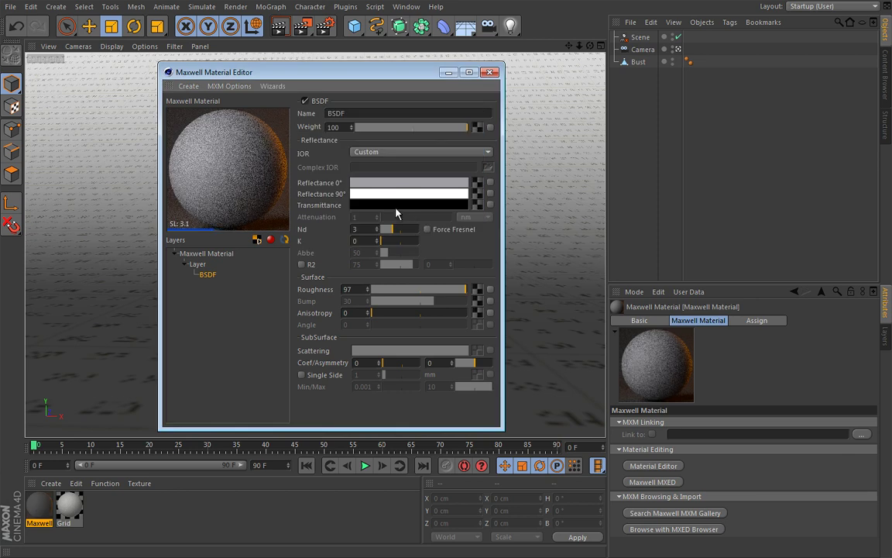
click(405, 197)
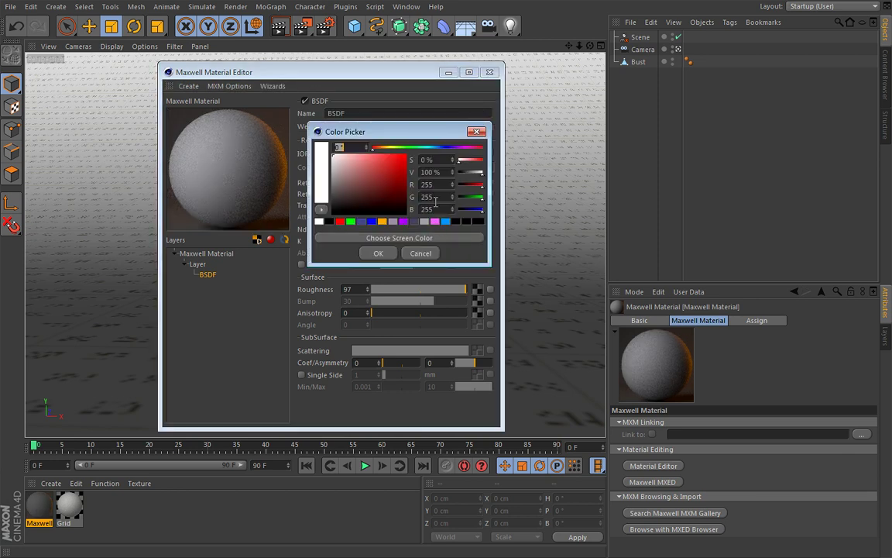
click(435, 222)
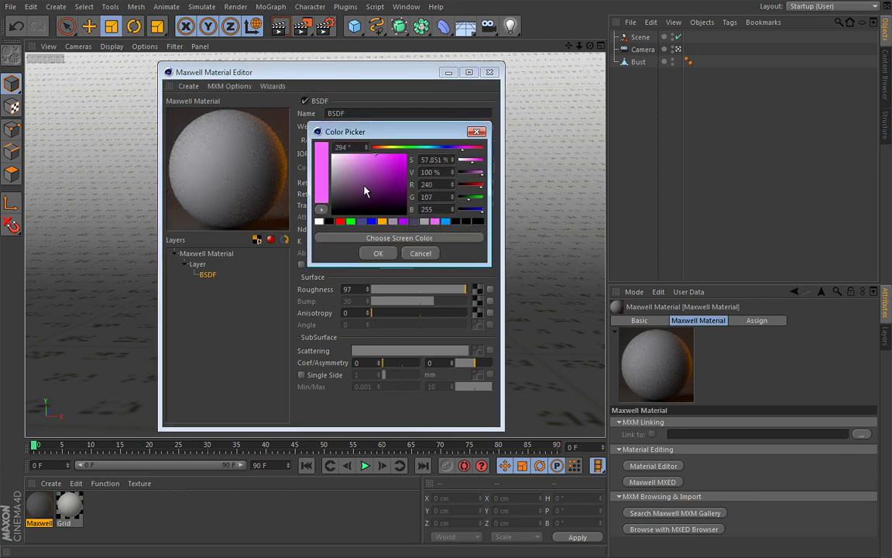
click(377, 254)
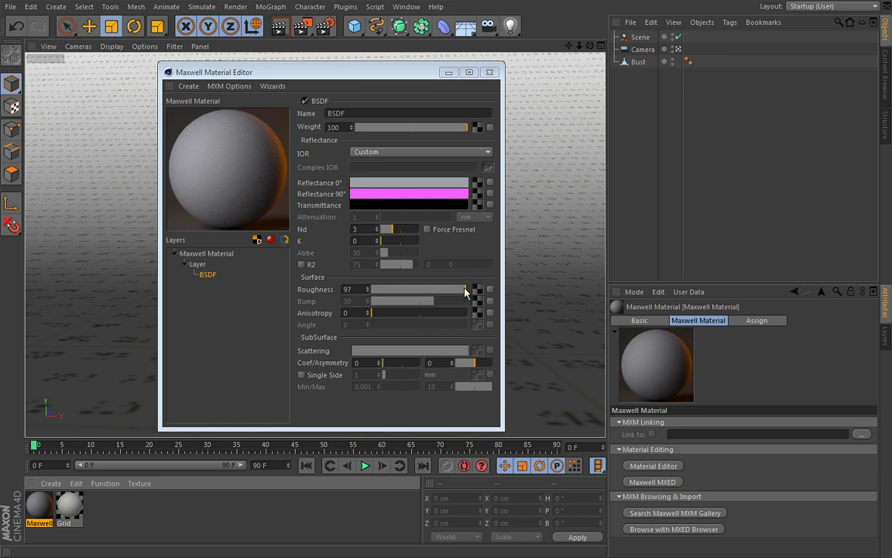
Sweep Roughness from 97 down through 34.1 and 2.9 and back up near 96.5.
drag(467, 290, 449, 292)
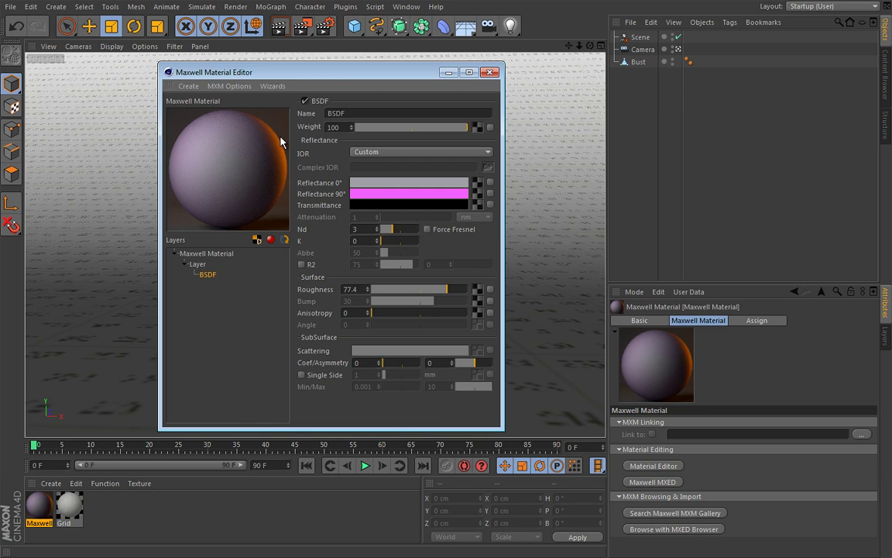
click(425, 292)
drag(426, 293, 417, 293)
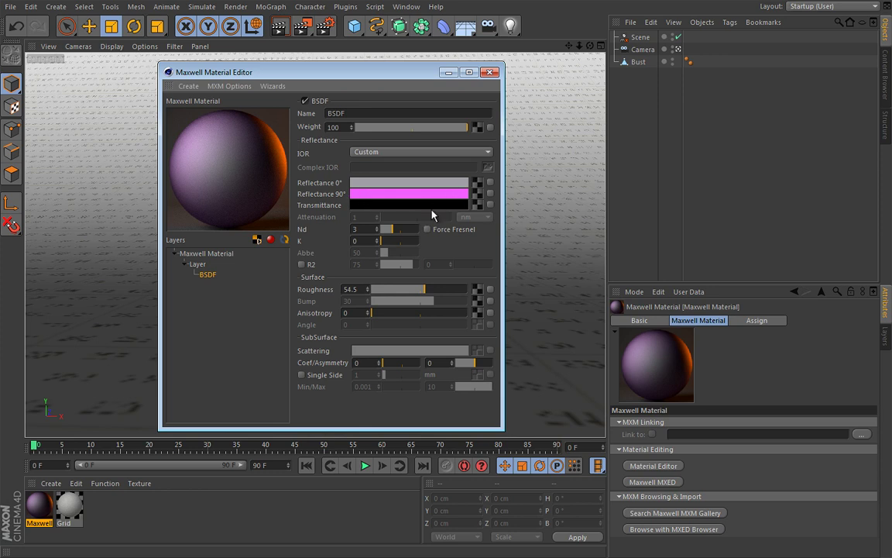
drag(423, 290, 389, 293)
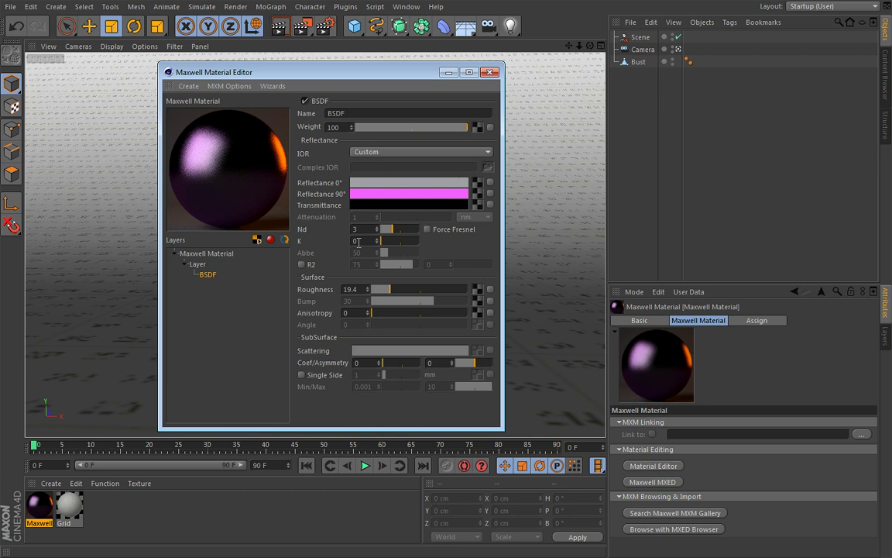
drag(391, 293, 466, 293)
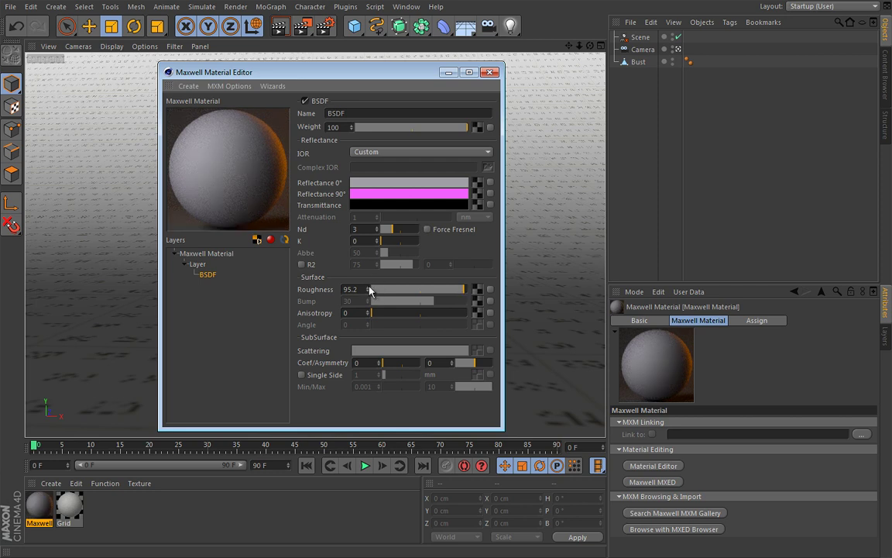
drag(396, 290, 375, 292)
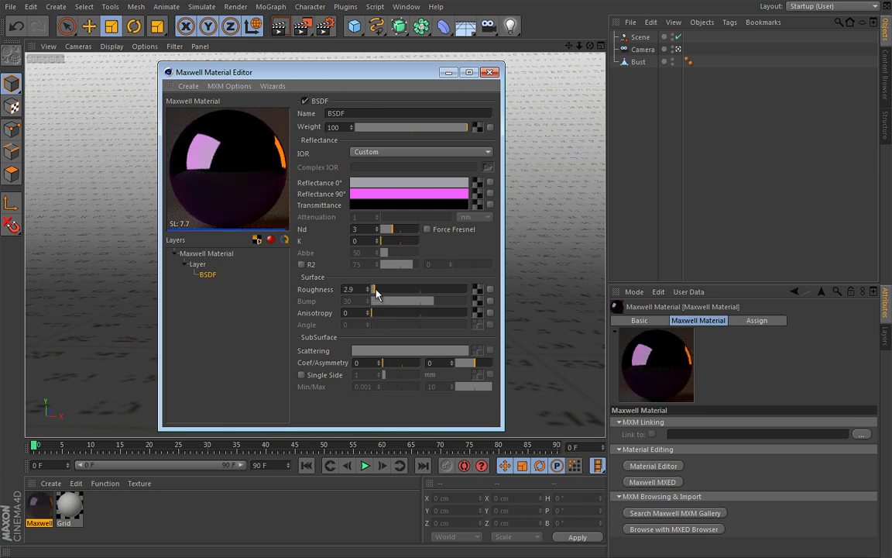
drag(376, 290, 466, 291)
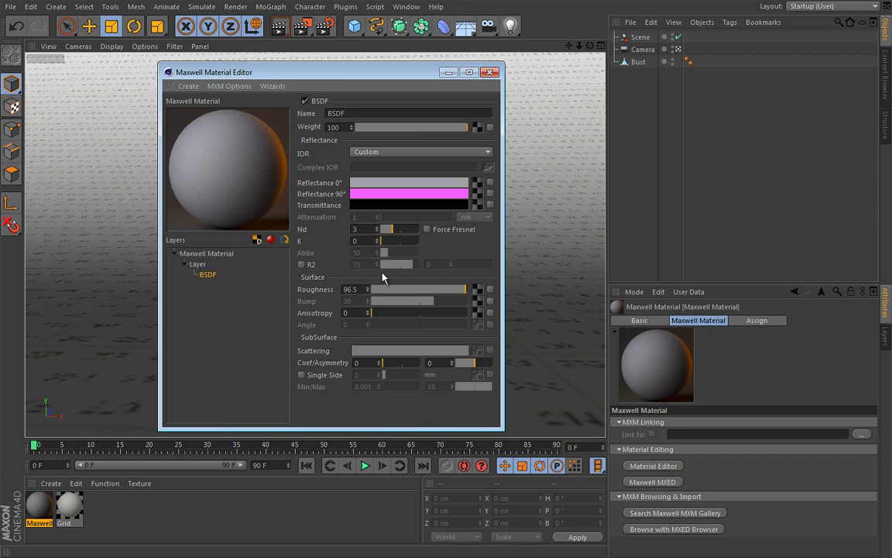
Try Roughness values of 85, 67.8 and 26.4, then settle it at 94.6.
click(355, 199)
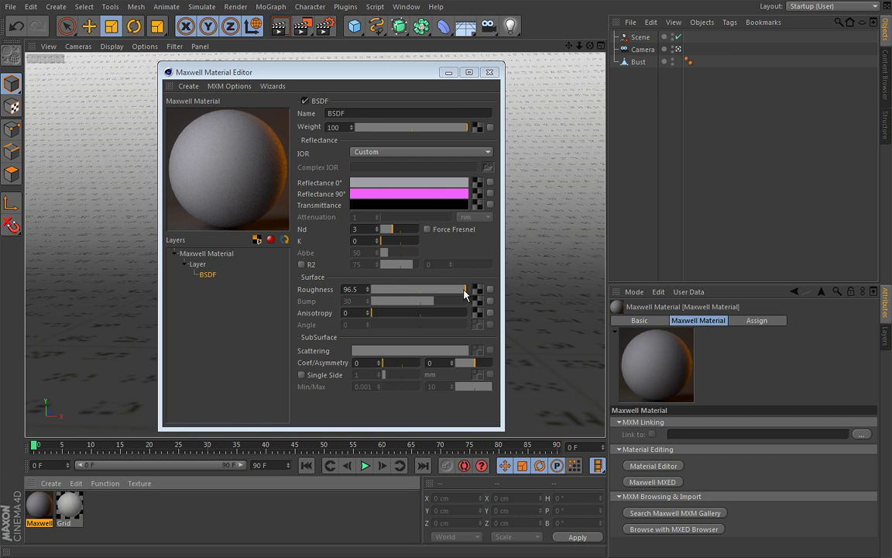
drag(465, 294, 451, 296)
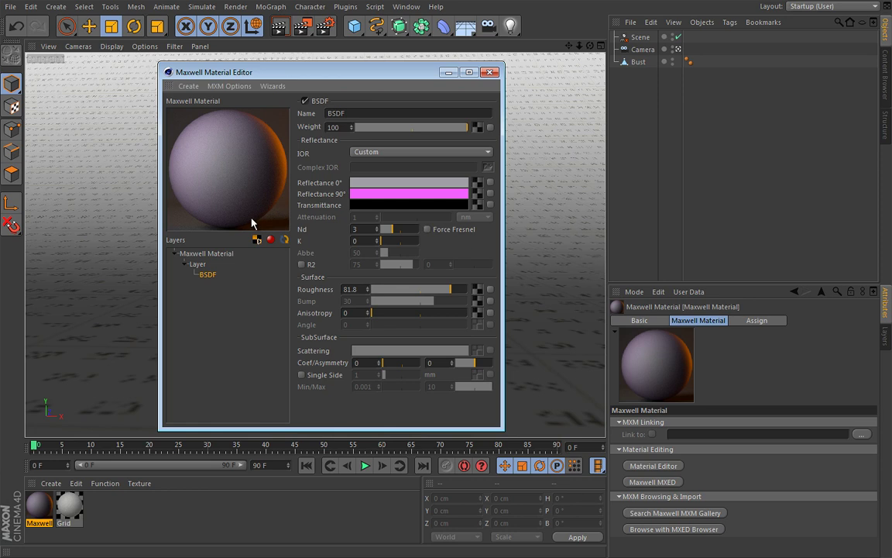
drag(450, 291, 378, 294)
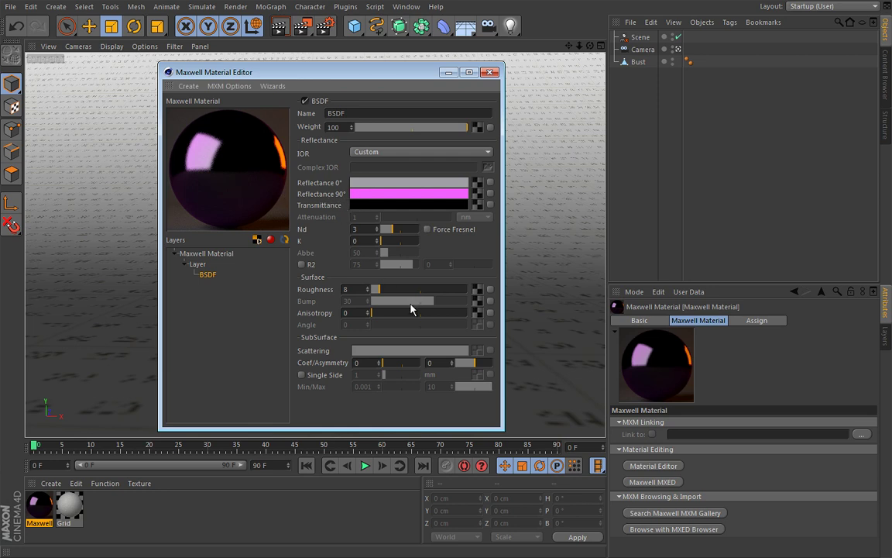
drag(374, 290, 441, 292)
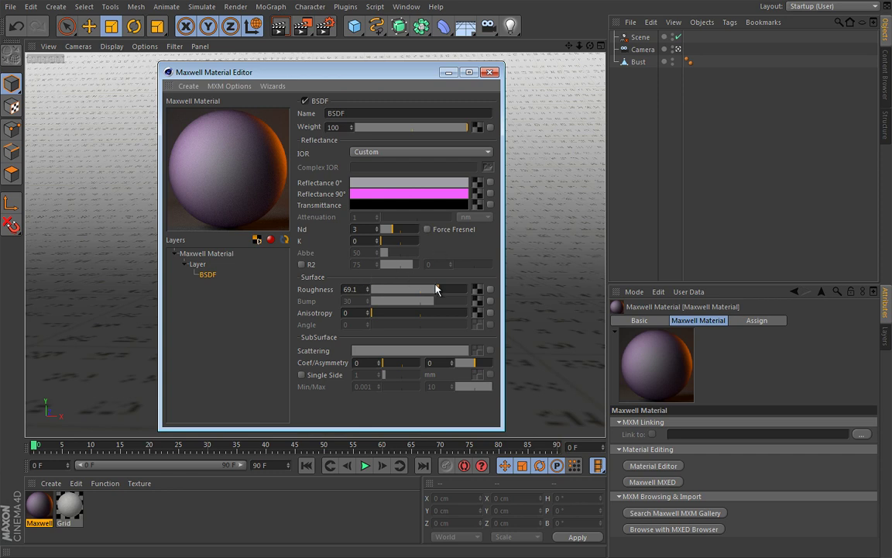
drag(454, 288, 464, 289)
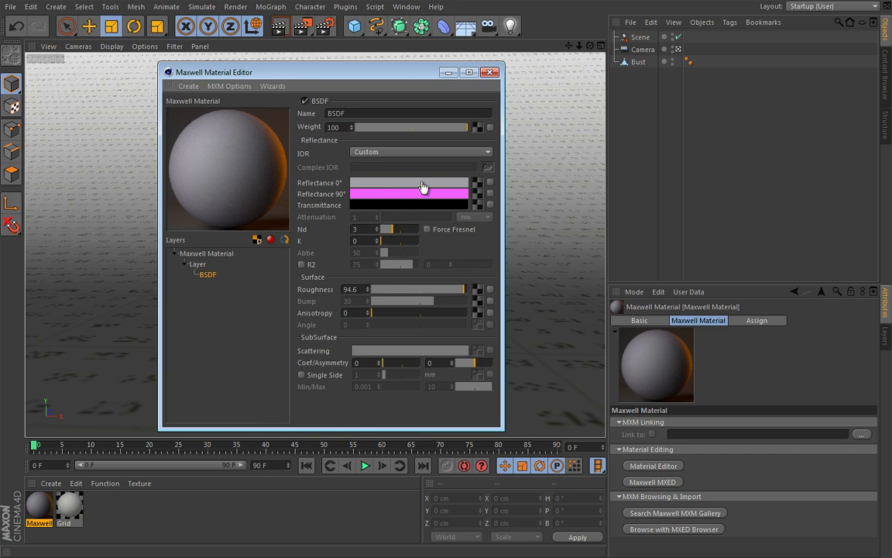
Change the Reflectance 0° colour to pink and confirm, leaving 90° grey.
click(423, 187)
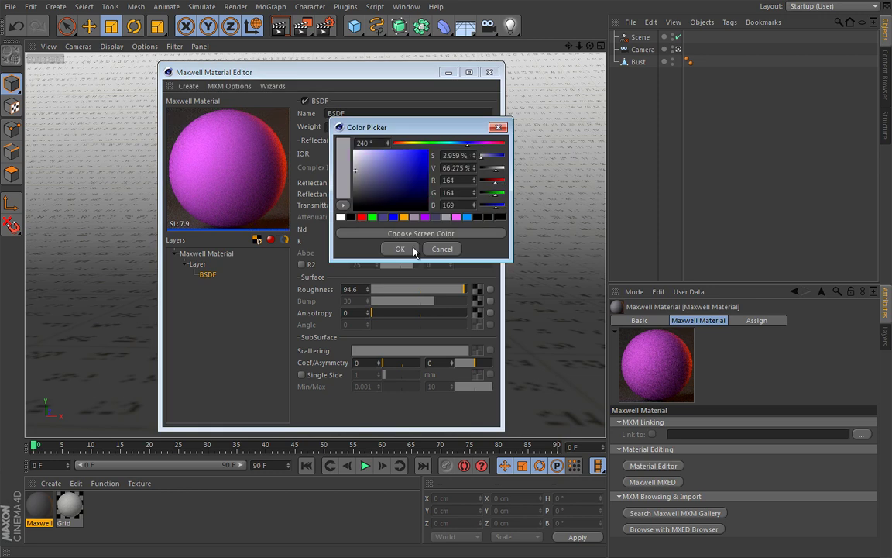
click(400, 248)
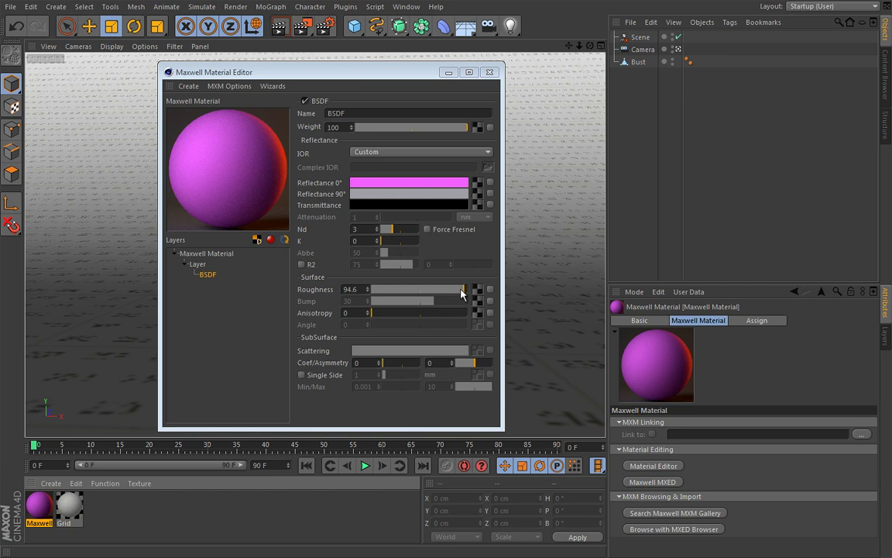
Lower Roughness from 94.6 through 78.7 down to 0 for a fully glossy surface.
drag(462, 291, 379, 291)
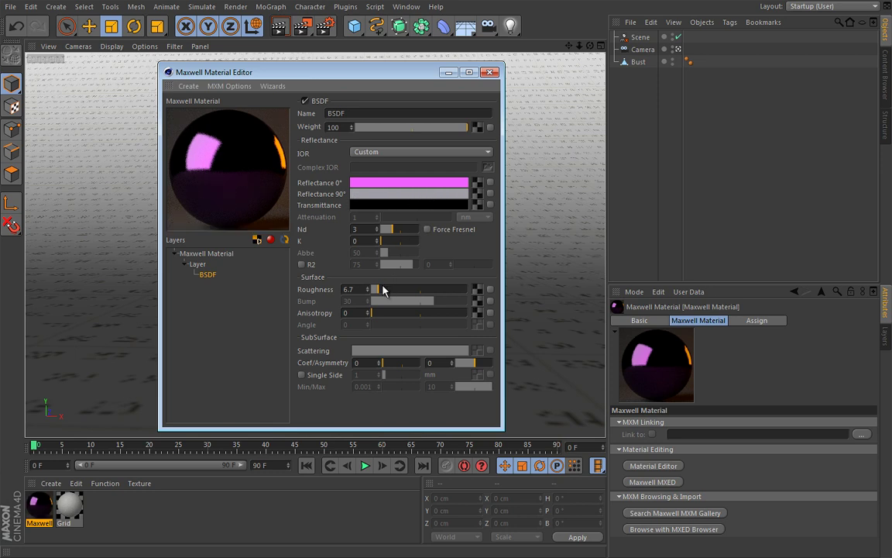
drag(380, 291, 363, 293)
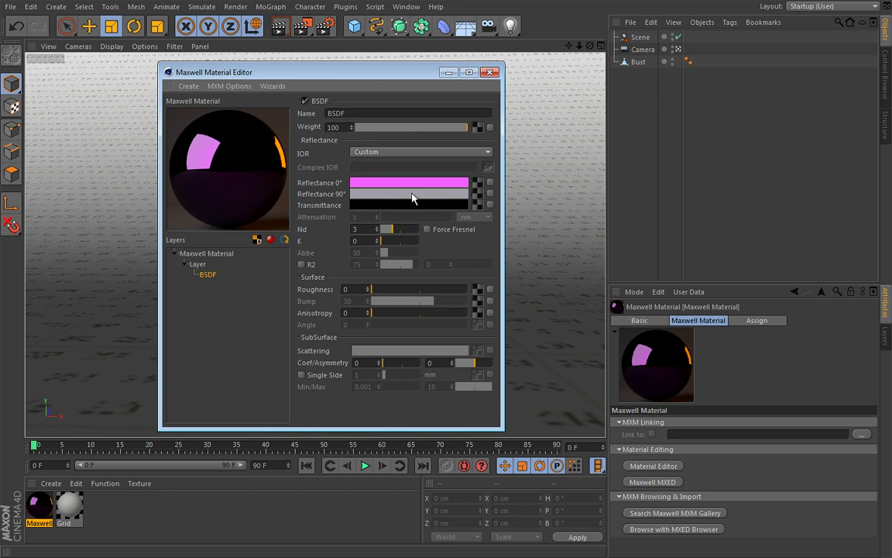
Choose pure green (0, 255, 0) as the Reflectance 90° colour, moving the picker aside.
click(412, 194)
drag(380, 130, 571, 178)
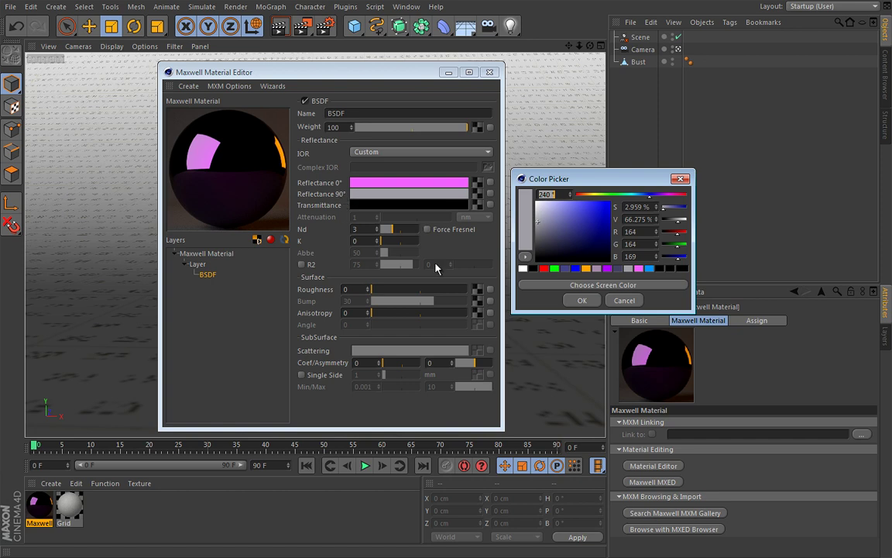
click(554, 268)
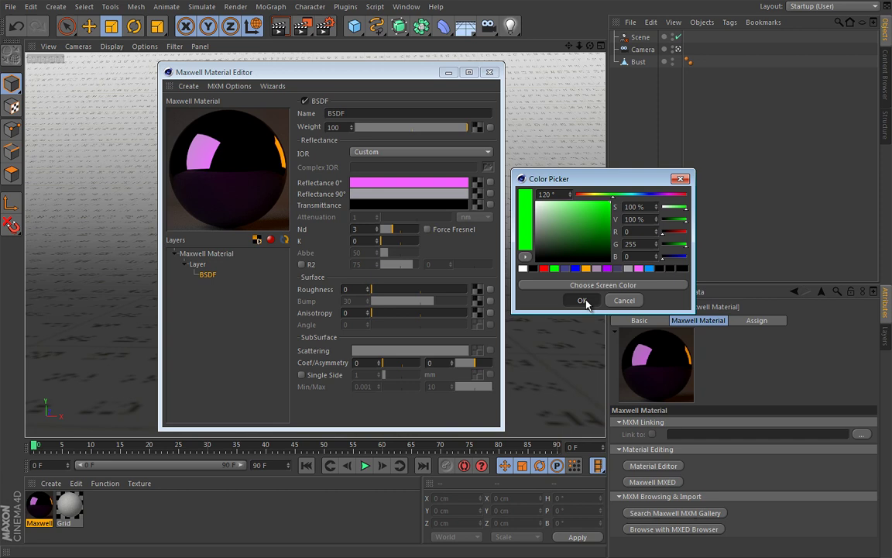
Confirm green for Reflectance 90°, then adjust Roughness via about 48 down to 23.2.
click(583, 301)
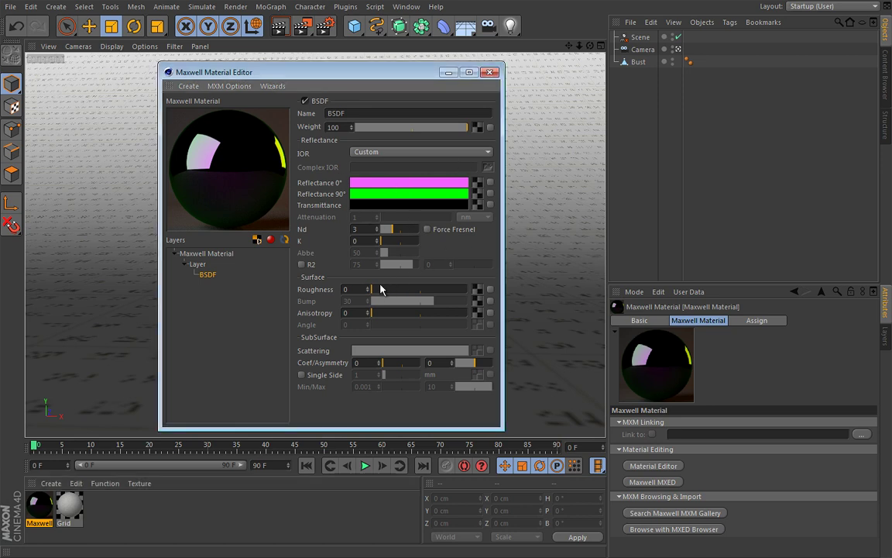
drag(380, 289, 424, 292)
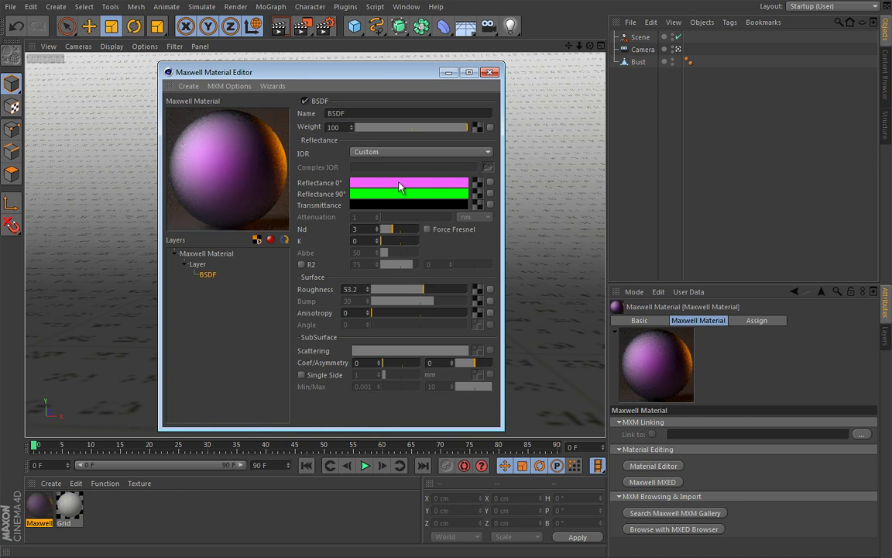
drag(438, 291, 394, 291)
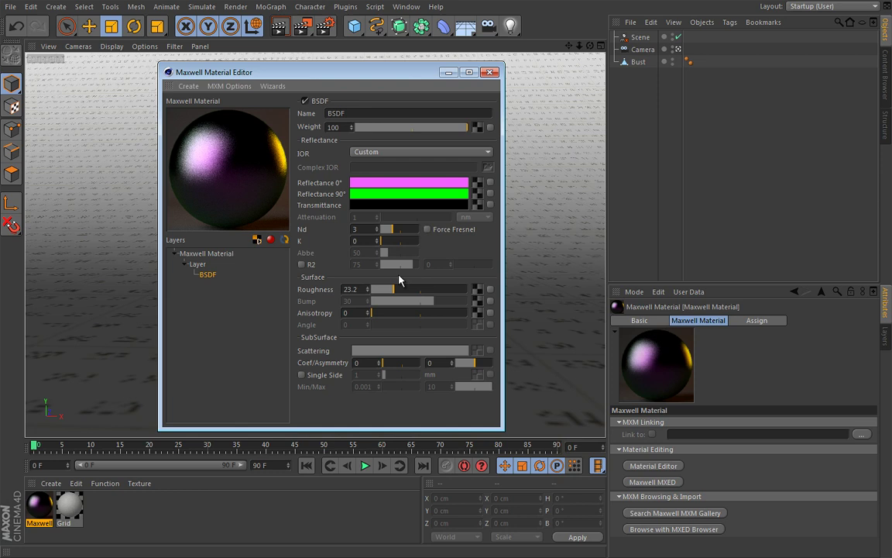
Set Reflectance 0° to orange (255, 170, 0) and copy that swatch onto Reflectance 90°.
click(438, 186)
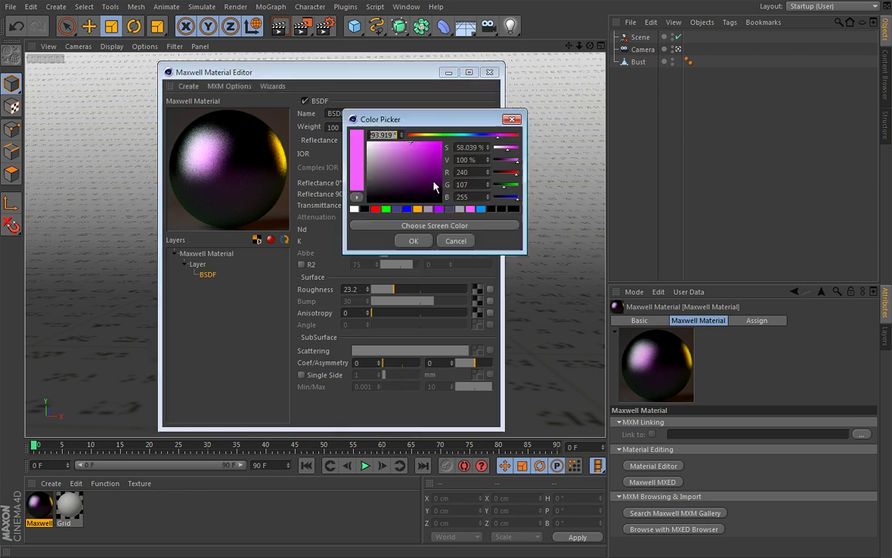
click(417, 209)
click(414, 240)
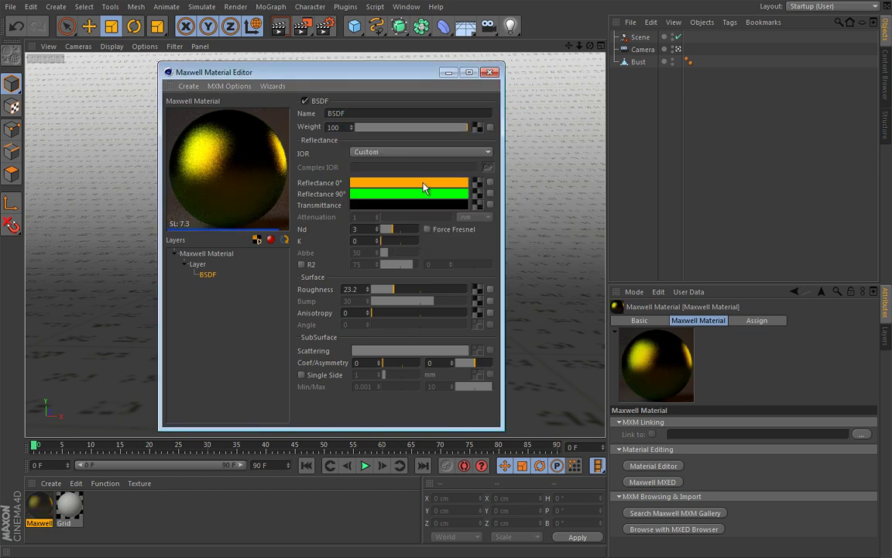
drag(426, 186, 422, 200)
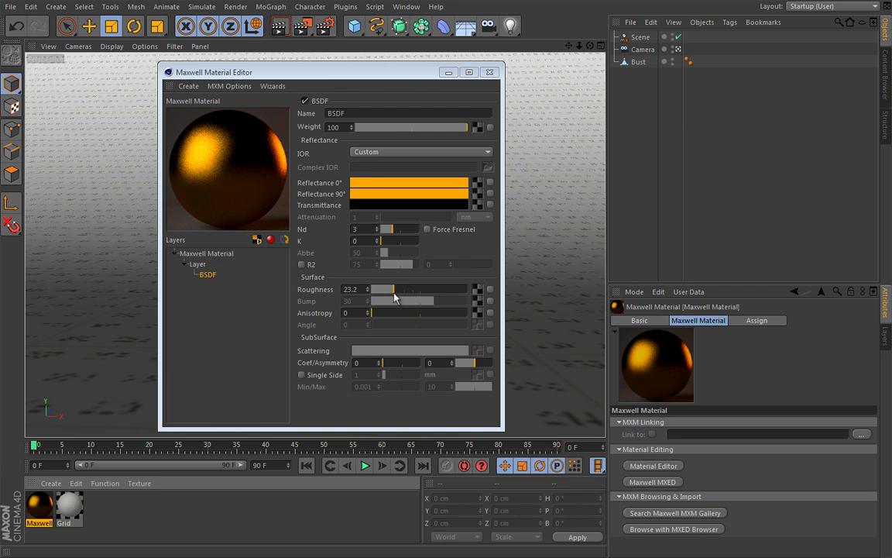
Push Roughness near maximum and fine-tune it to 95.1 for a matte orange sphere.
drag(392, 292, 466, 295)
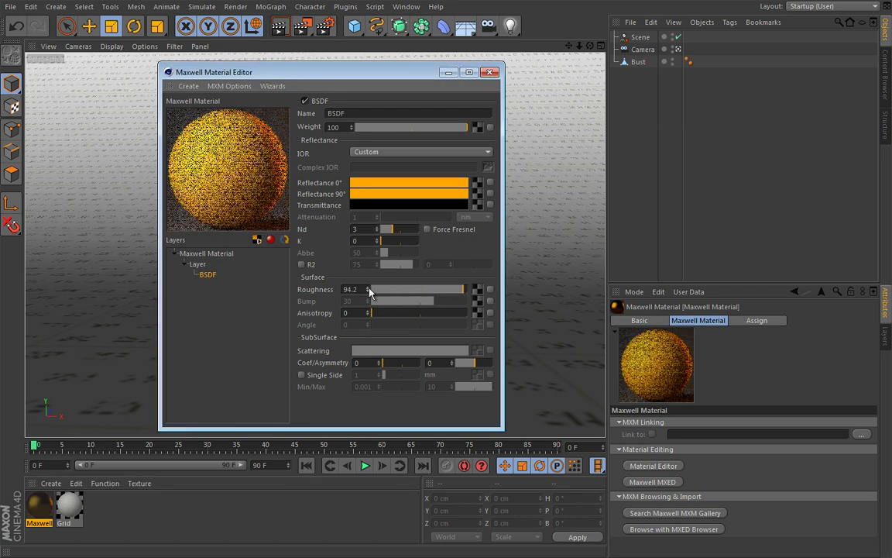
drag(368, 290, 370, 290)
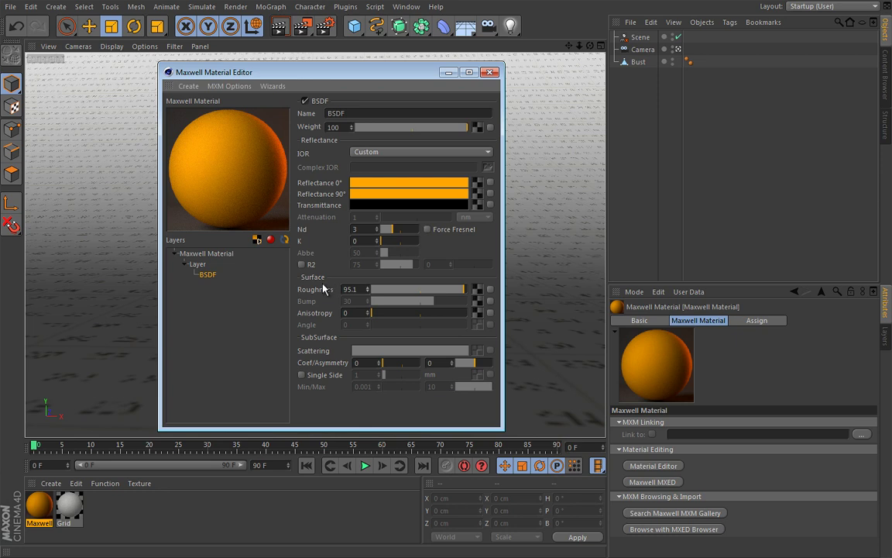
Add a Coating layer under the orange BSDF and compare its thickness 500, Nd 3 settings with the BSDF.
right_click(209, 279)
click(237, 284)
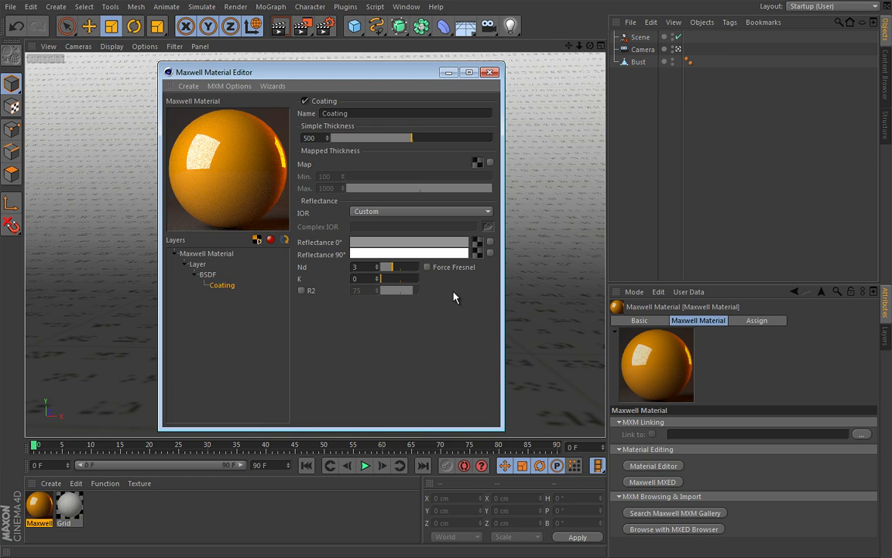
click(209, 275)
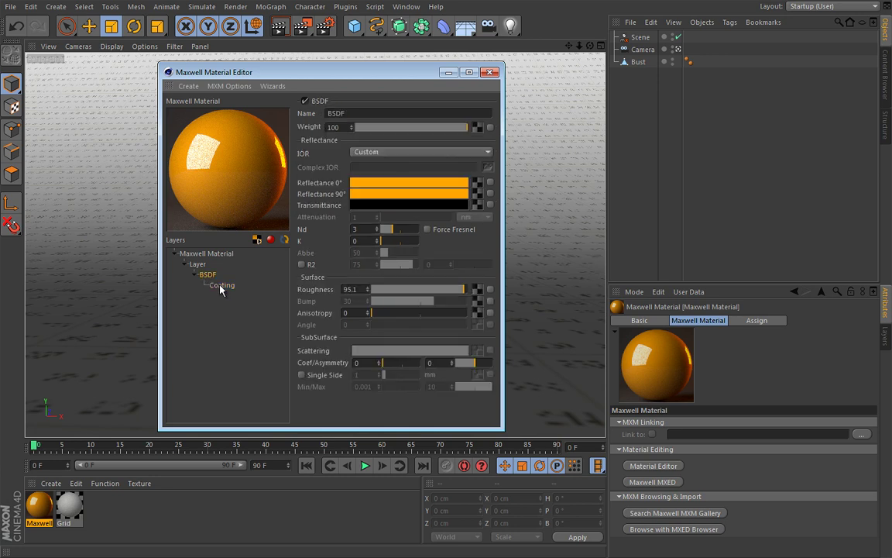
click(221, 286)
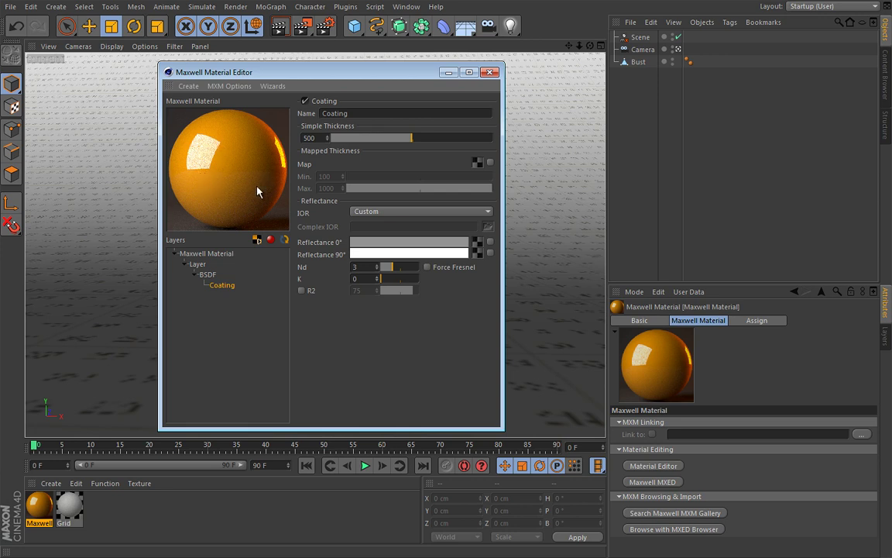
Switch off the orange BSDF layer, leaving the Coating layer selected.
click(211, 275)
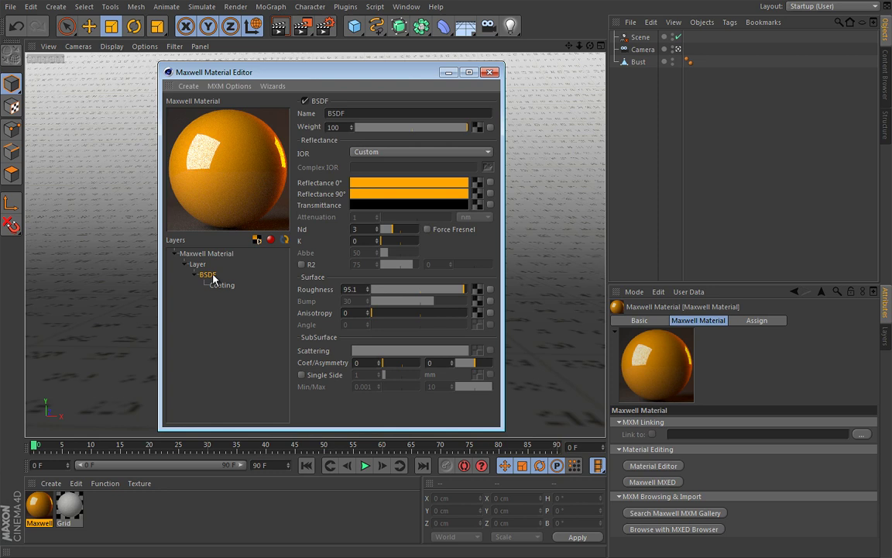
click(303, 101)
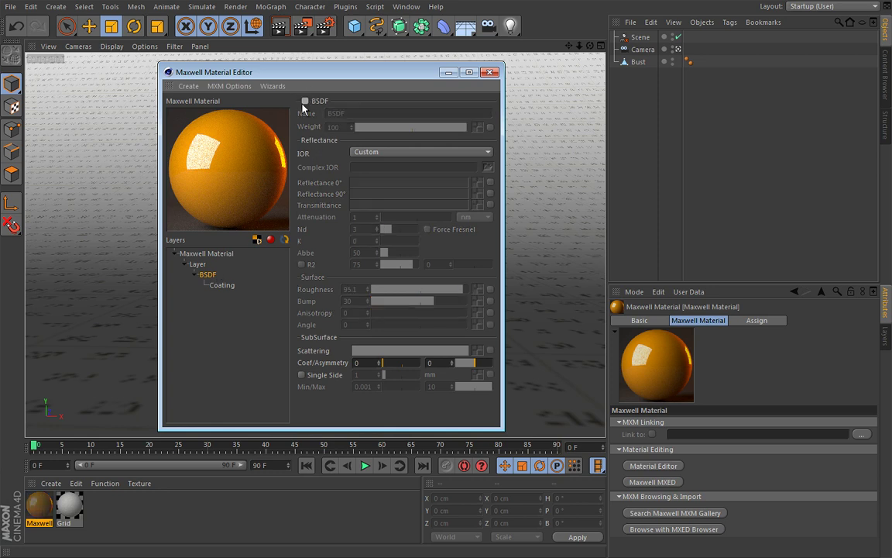
click(220, 284)
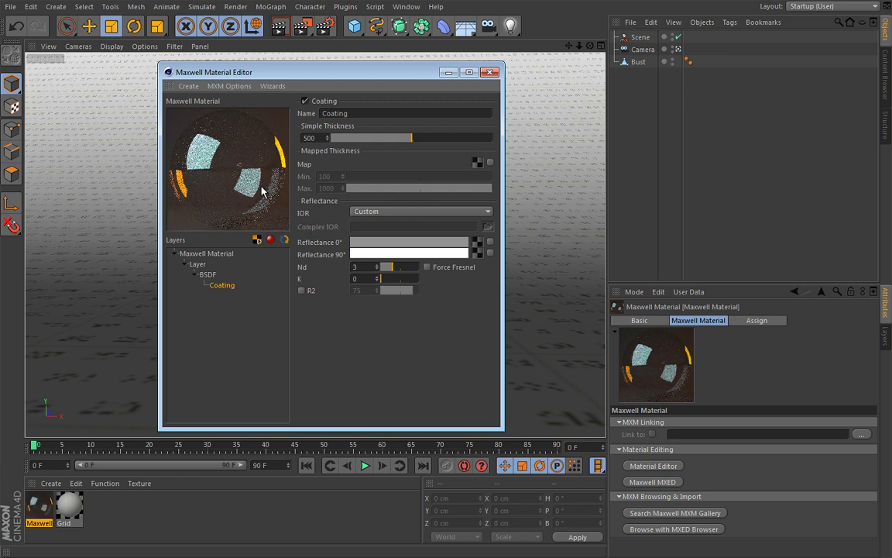
Apply the Bubbles wizard preset with type 1000 nm rainbow 2 to the current material.
click(272, 86)
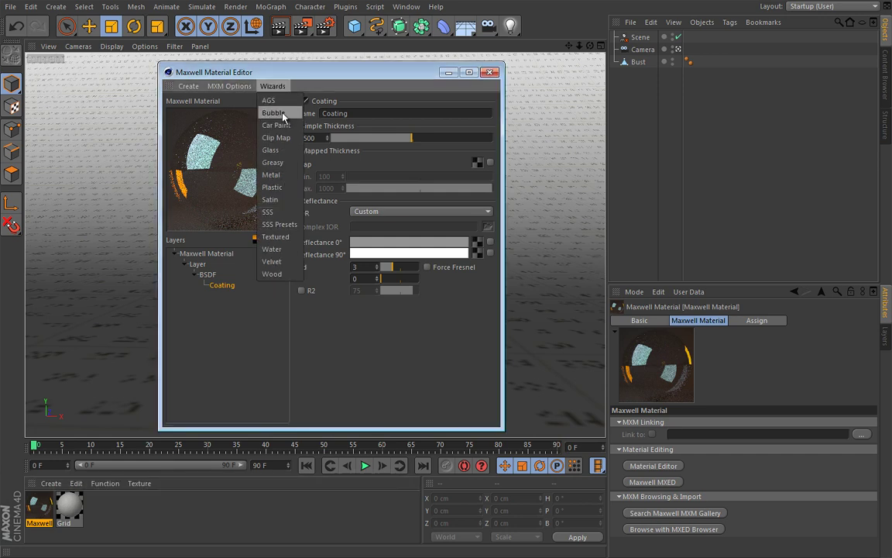
click(280, 116)
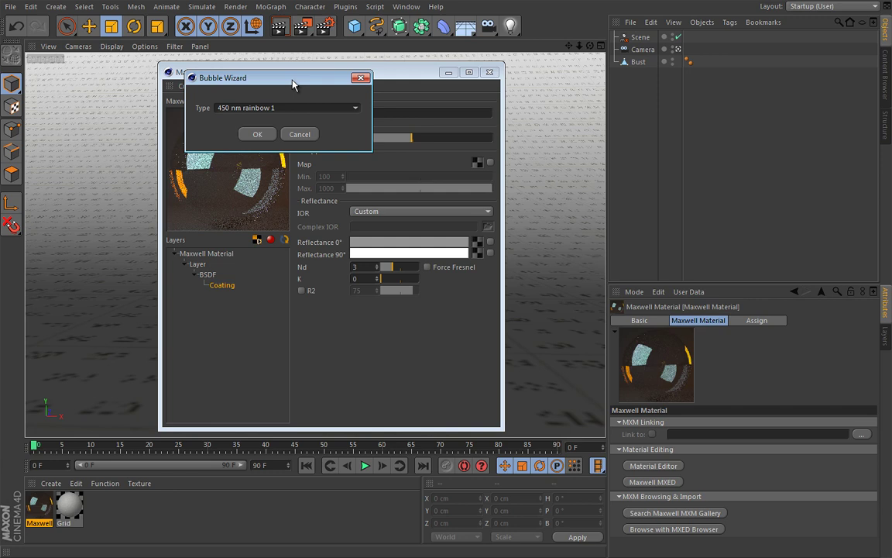
drag(294, 78, 306, 172)
click(400, 211)
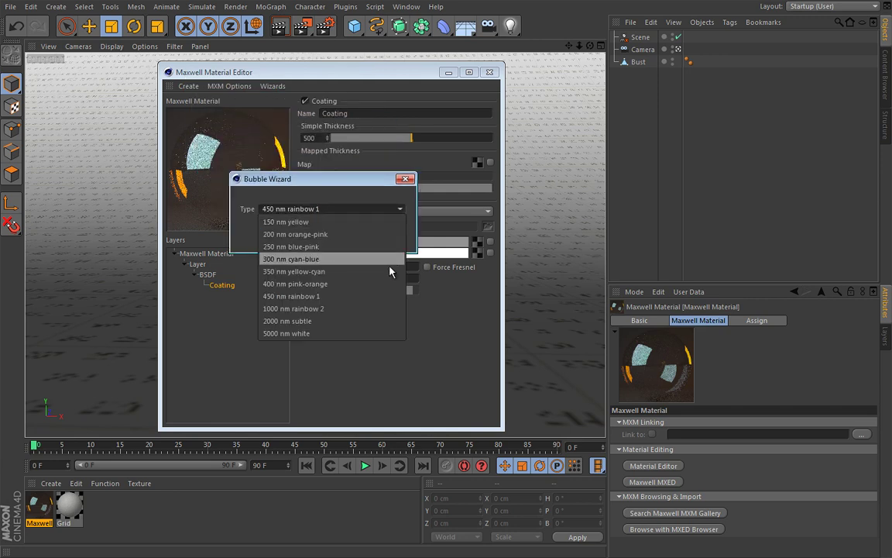
click(329, 310)
click(302, 235)
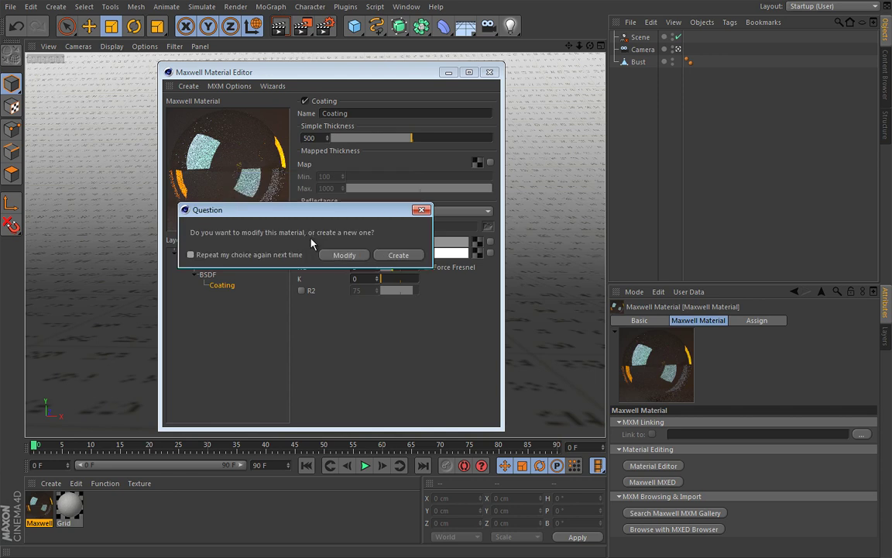
drag(330, 214, 341, 170)
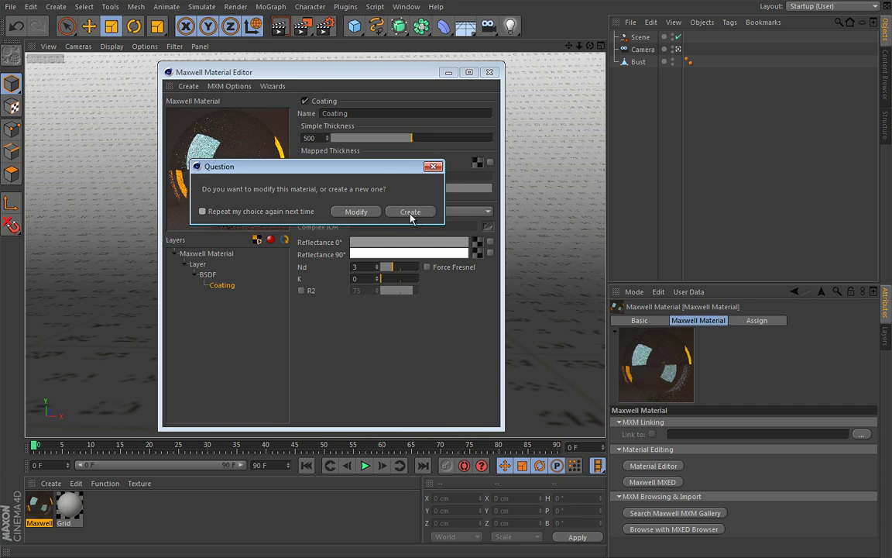
click(357, 211)
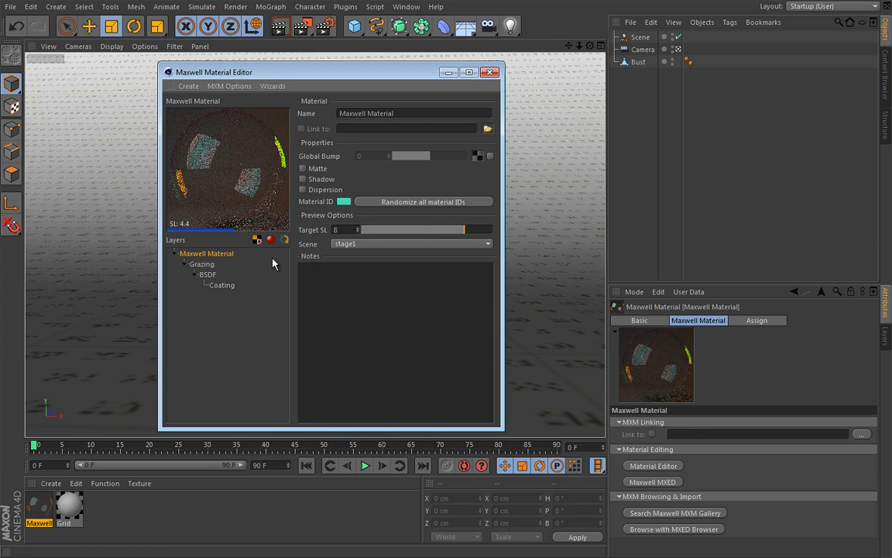
Inspect the Grazing, BSDF and Coating layers, confirming Coating thickness 1000, Nd 1.33 and Force Fresnel on.
click(203, 264)
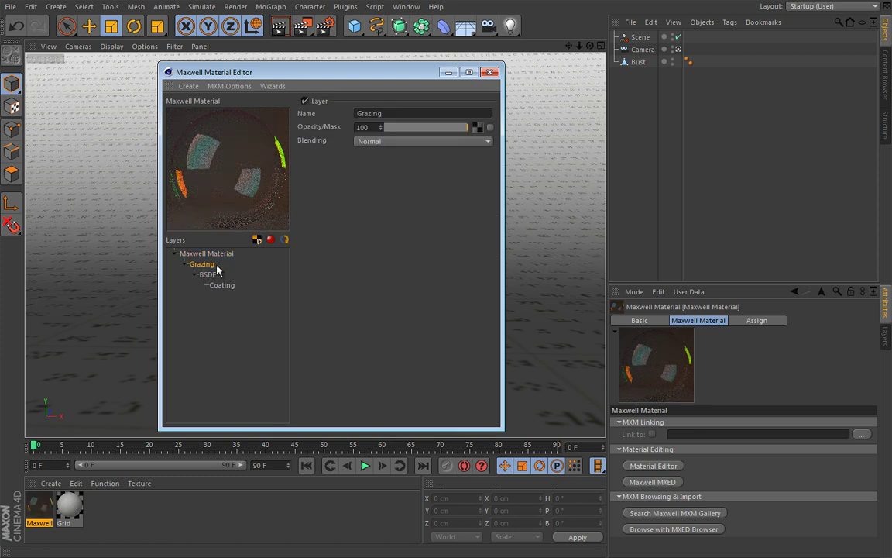
click(207, 274)
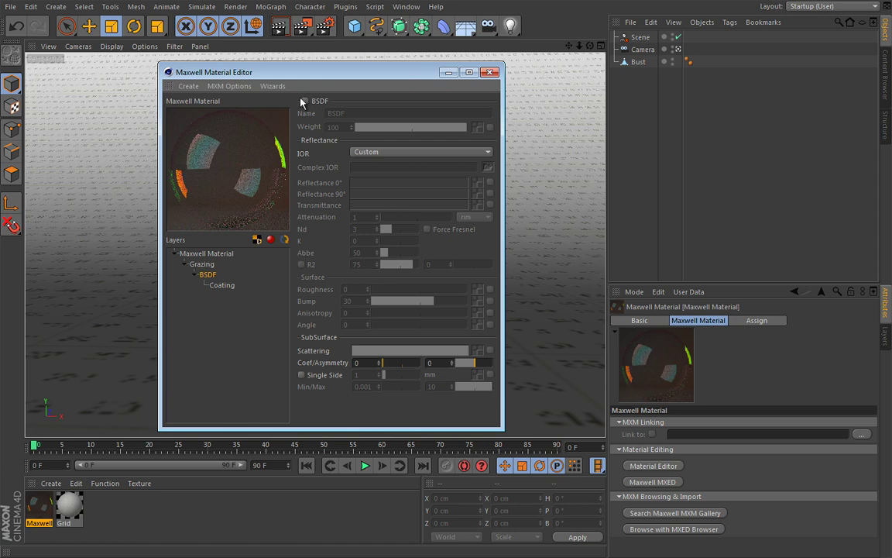
click(223, 286)
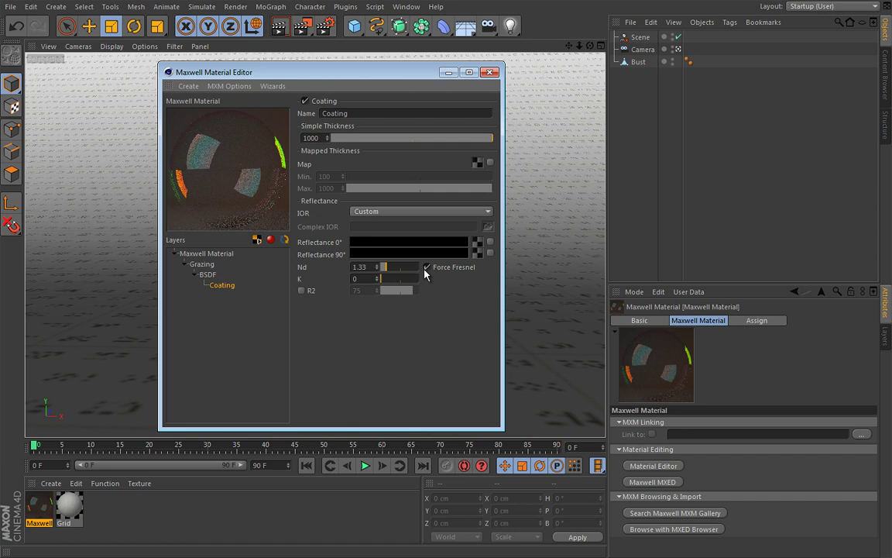
click(207, 274)
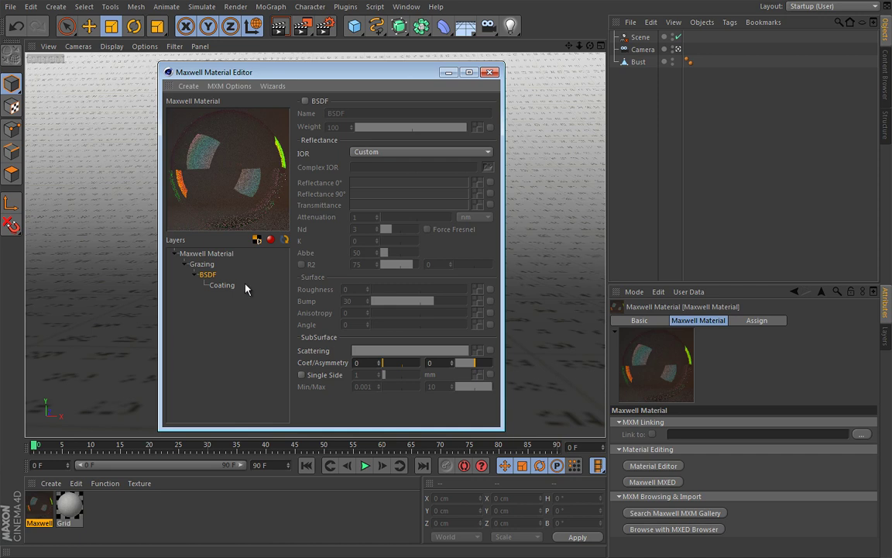
click(222, 286)
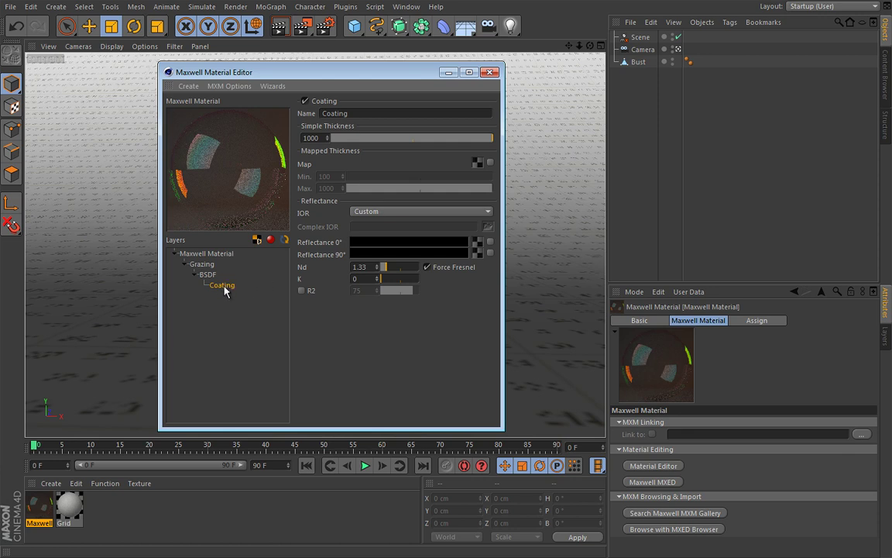
Remove the Coating layer, create a new Maxwell material and delete the old bubble material.
key(Delete)
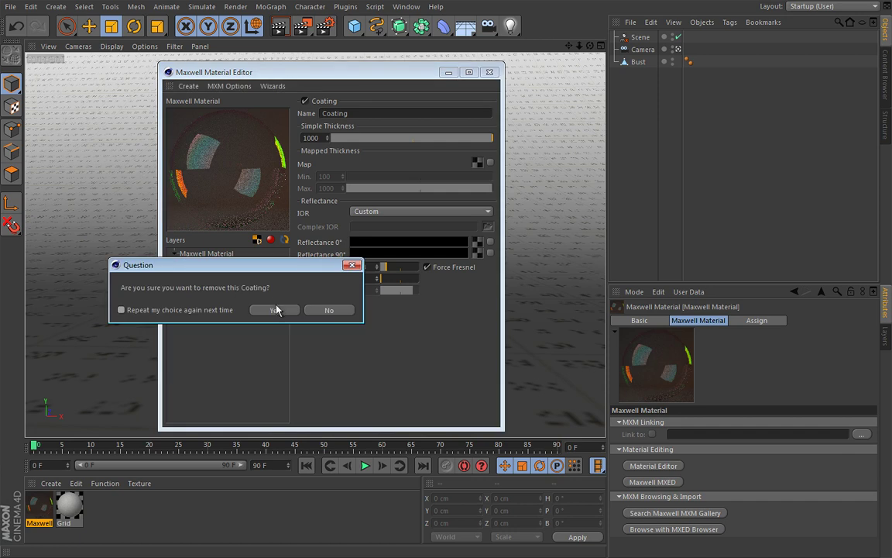
key(Return)
click(188, 86)
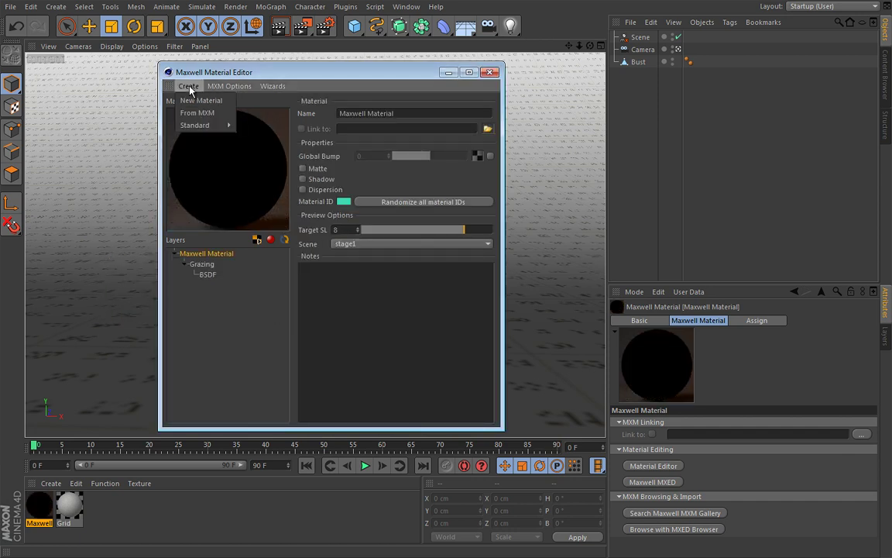
click(186, 99)
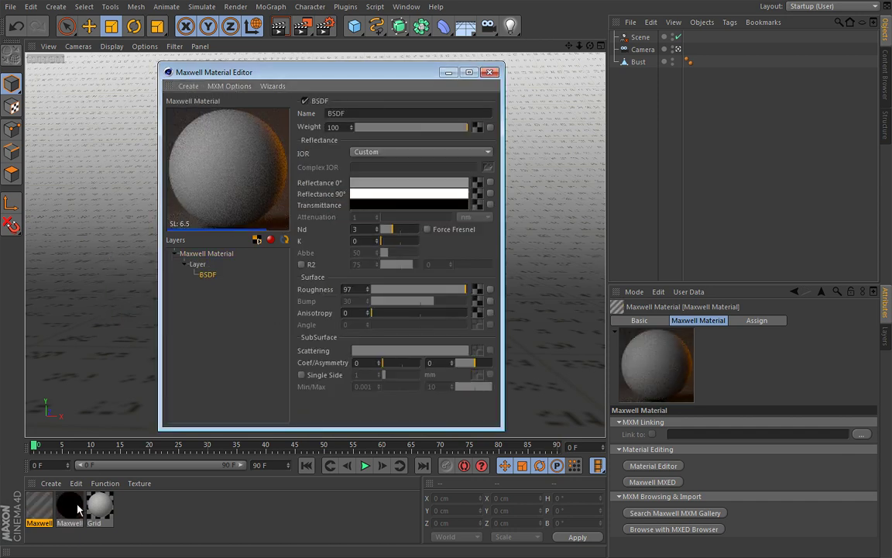
click(49, 508)
key(Delete)
click(40, 507)
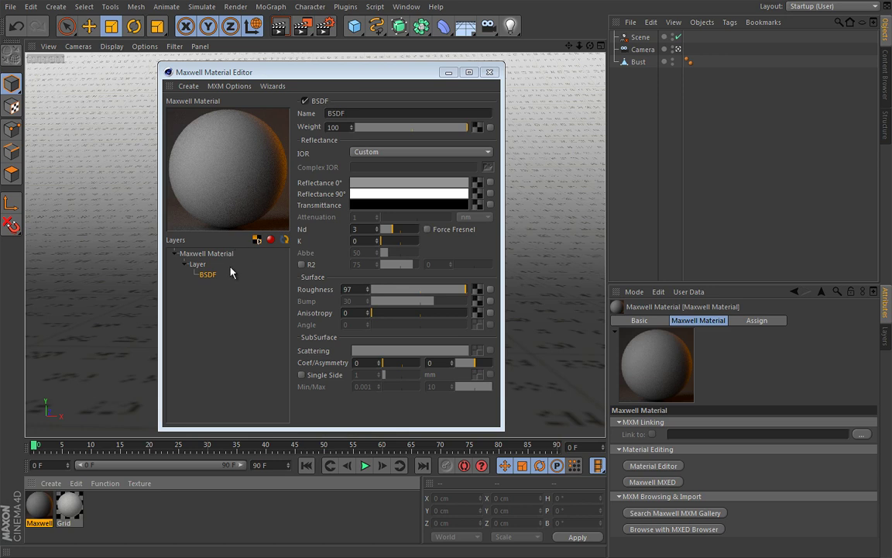
Set Reflectance 0° to orange and Reflectance 90° to a lighter, less saturated orange.
click(414, 185)
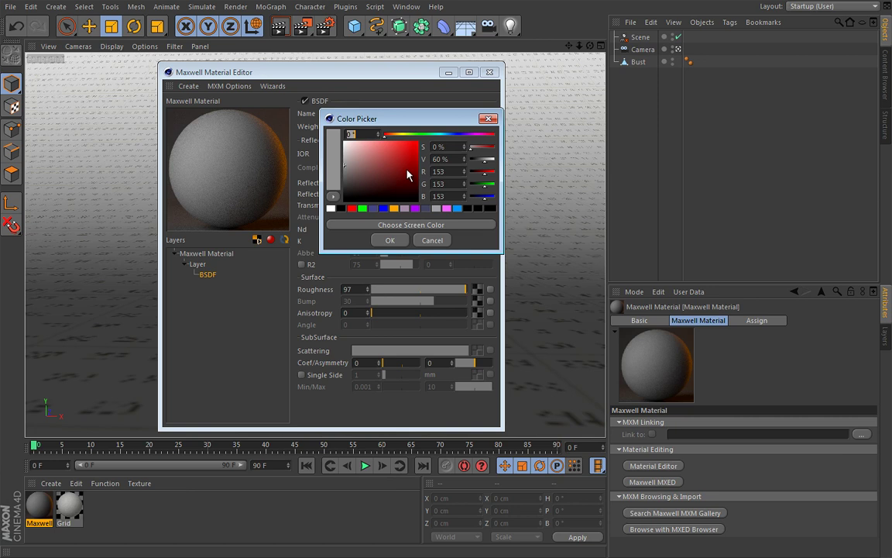
click(395, 209)
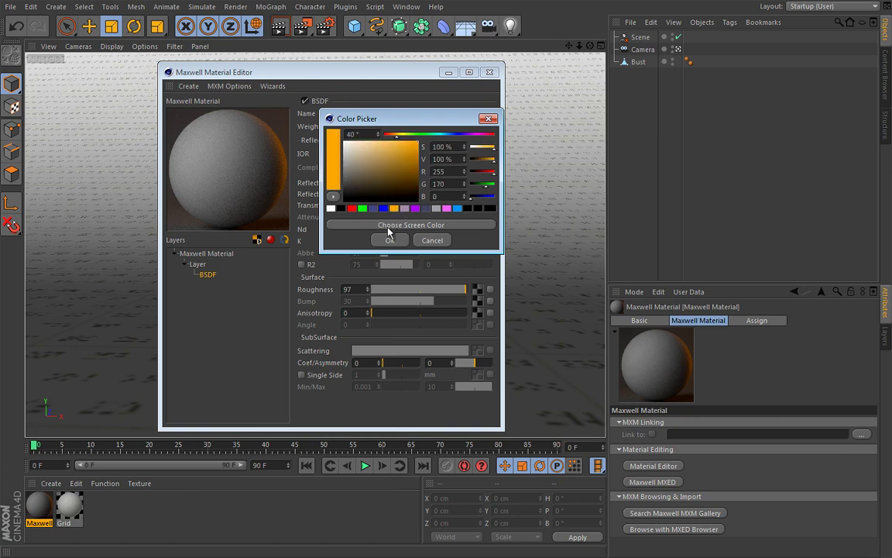
click(390, 241)
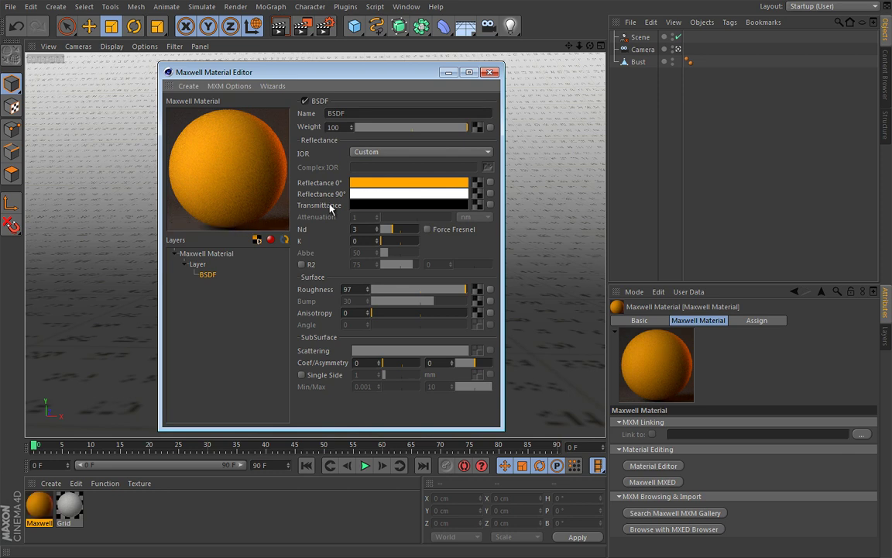
drag(418, 189, 421, 196)
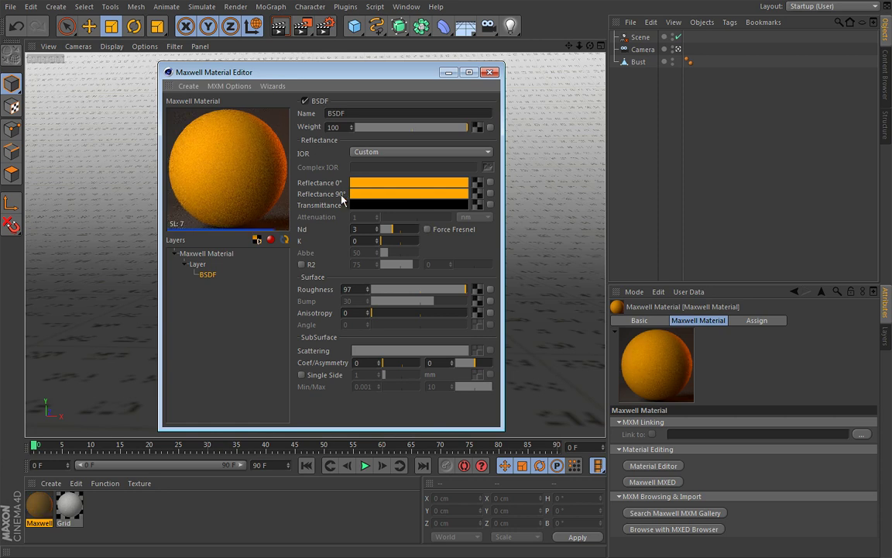
click(435, 195)
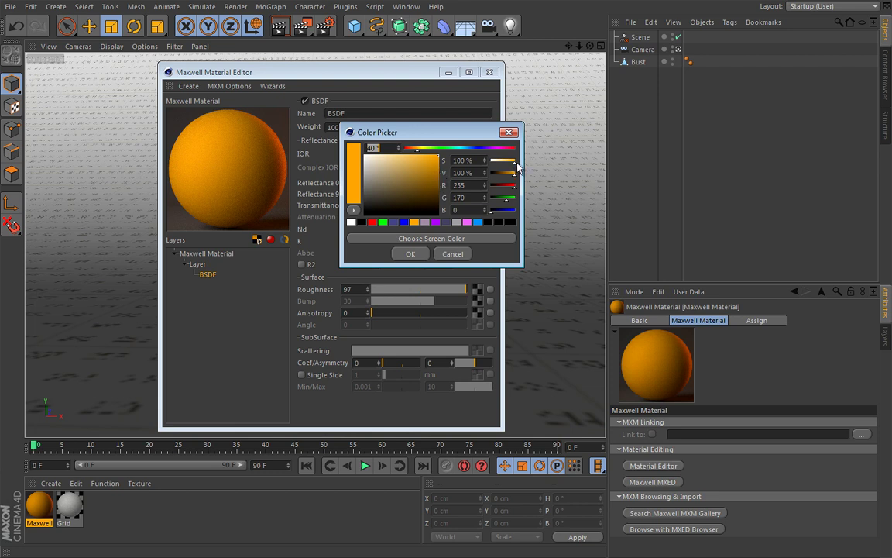
drag(515, 167, 512, 167)
drag(515, 165, 505, 167)
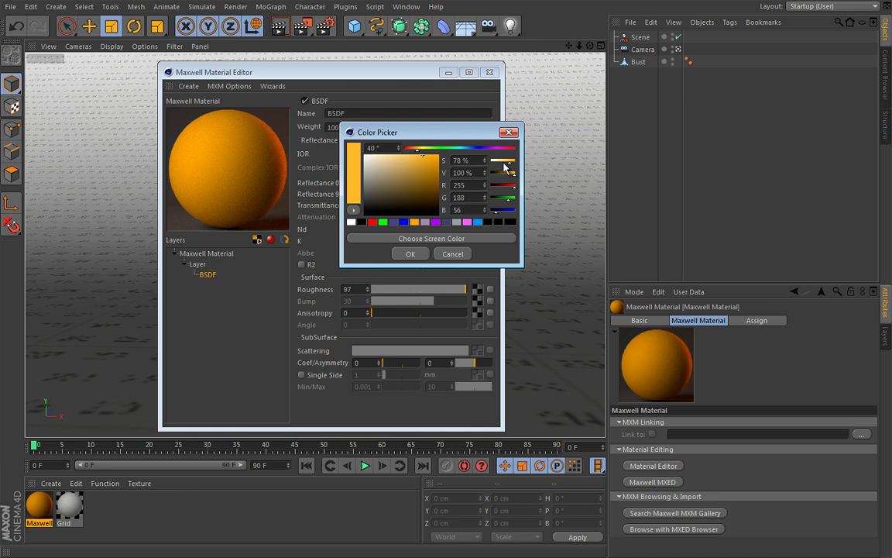
click(411, 253)
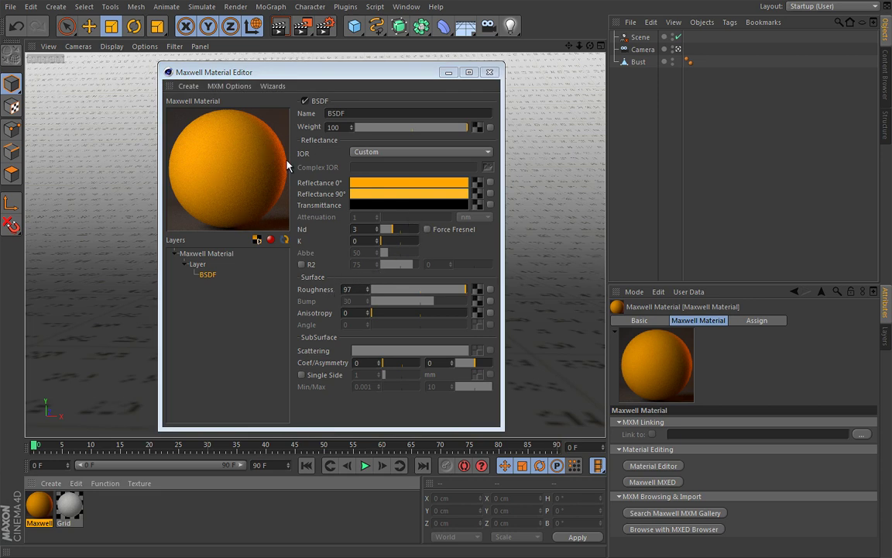
Set the BSDF Roughness to 97.
drag(405, 291, 379, 293)
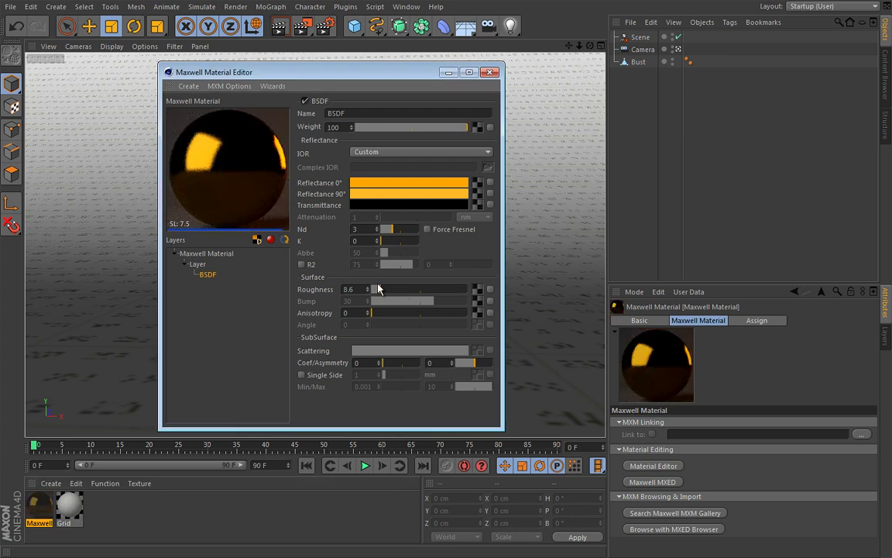
drag(377, 291, 450, 292)
double_click(352, 289)
text(9)
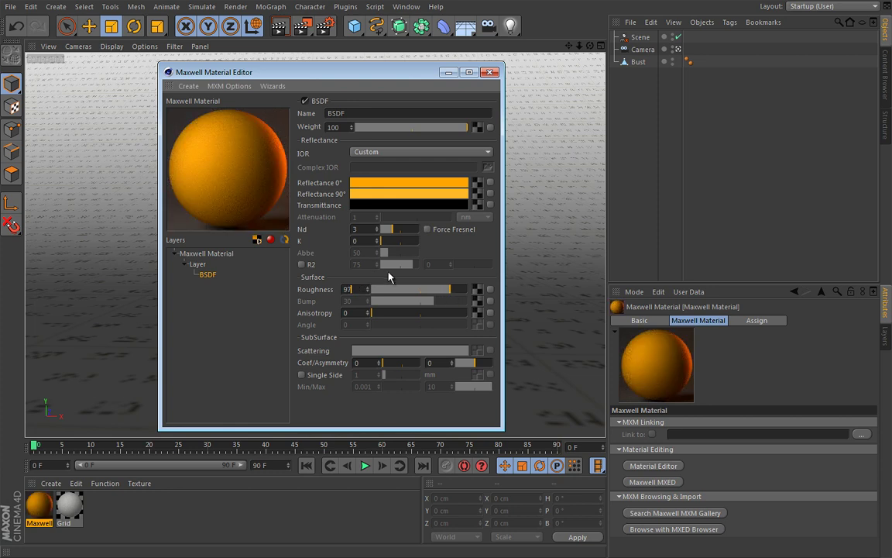
text(7)
key(Return)
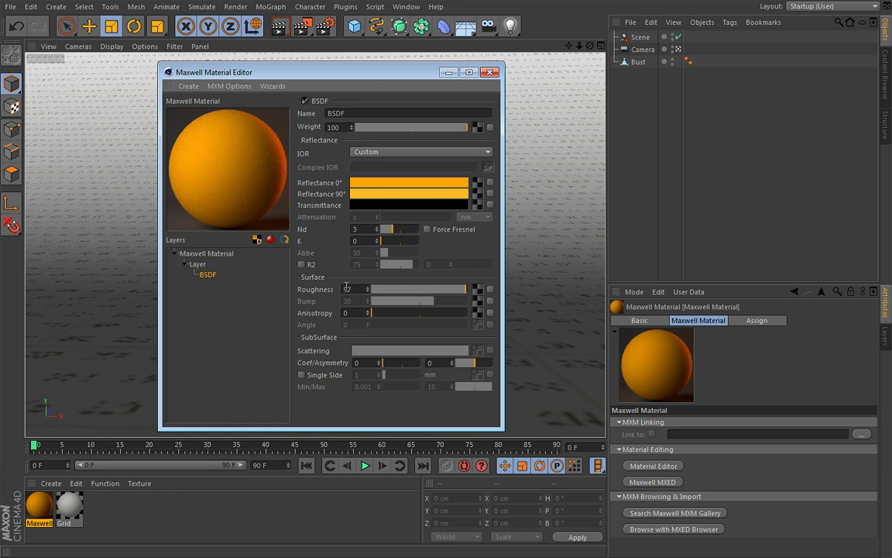
Add a second layer with its own BSDF to the Maxwell material.
right_click(223, 259)
click(237, 262)
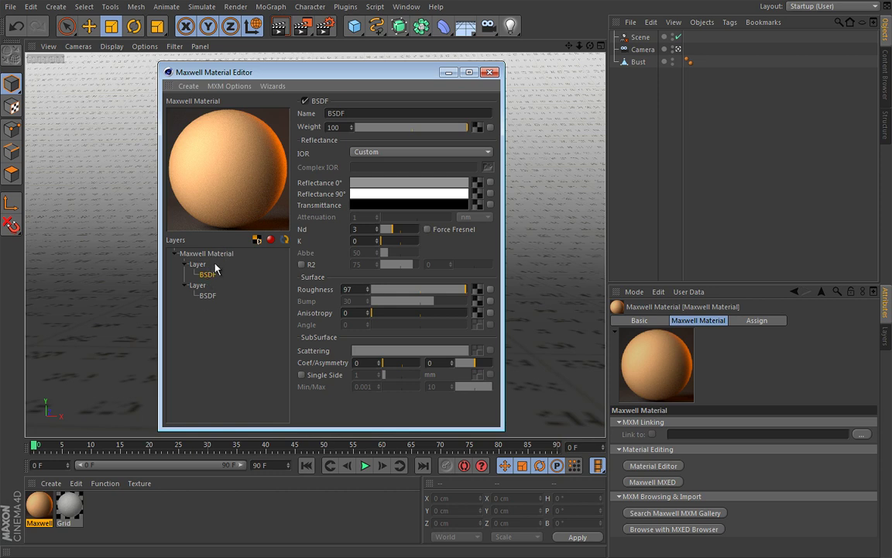
click(195, 286)
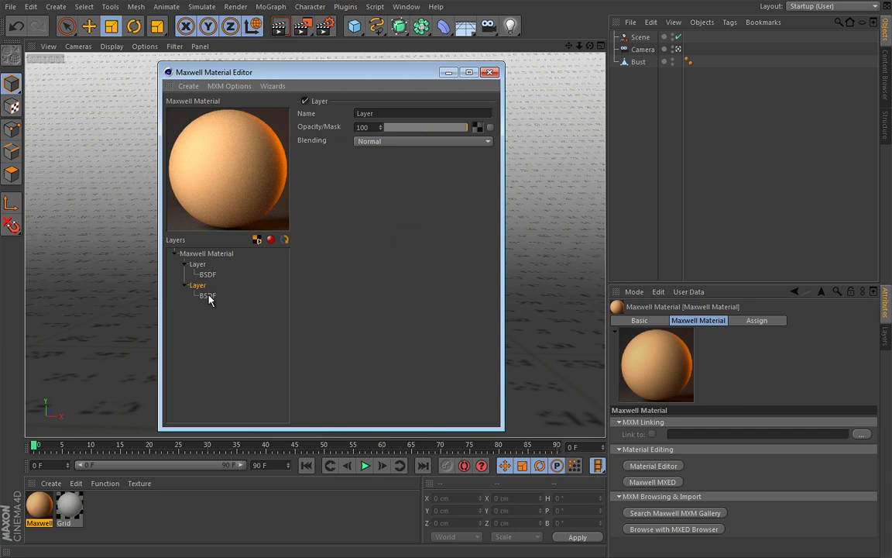
click(207, 295)
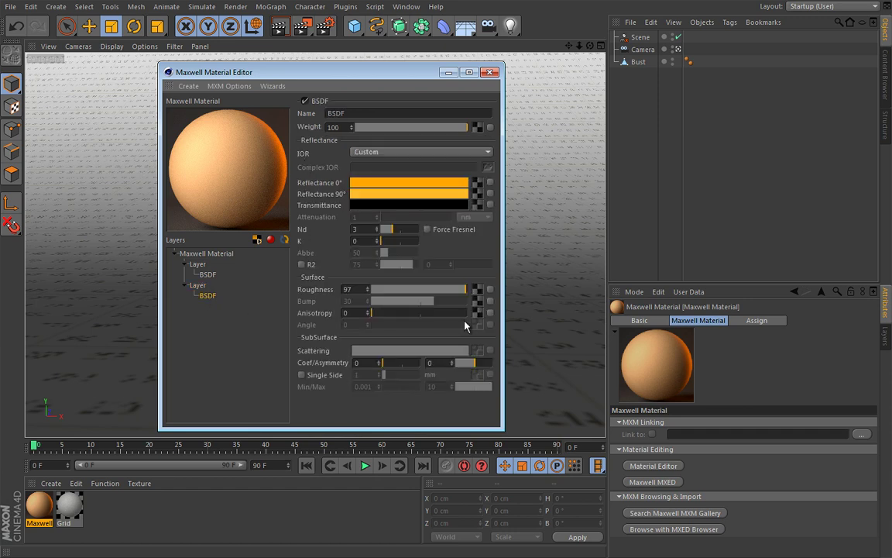
Rename the second layer 'Base' and the first layer 'Coating'.
double_click(186, 285)
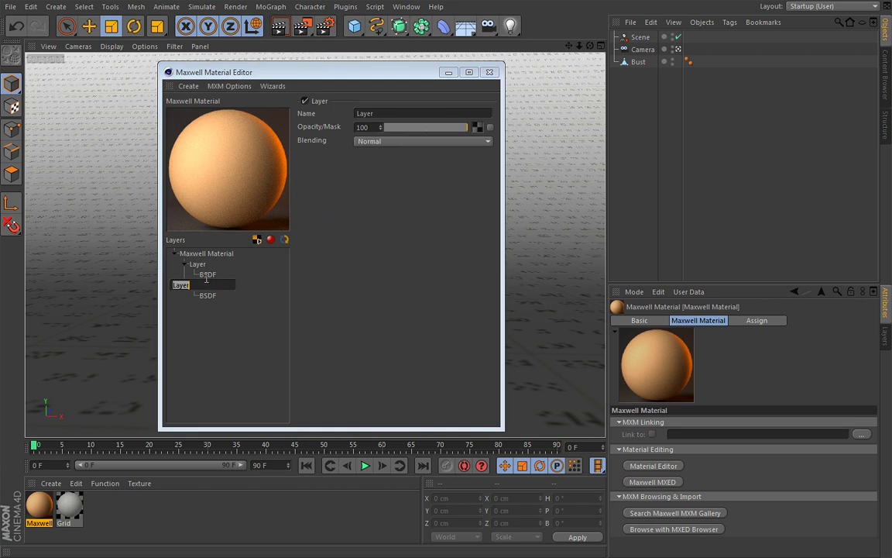
text(Base)
key(Return)
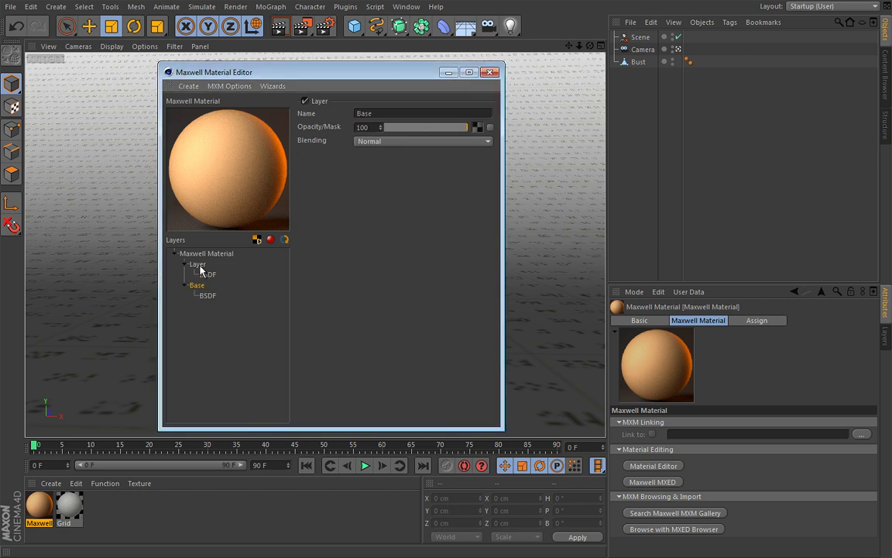
double_click(200, 265)
text(Coating)
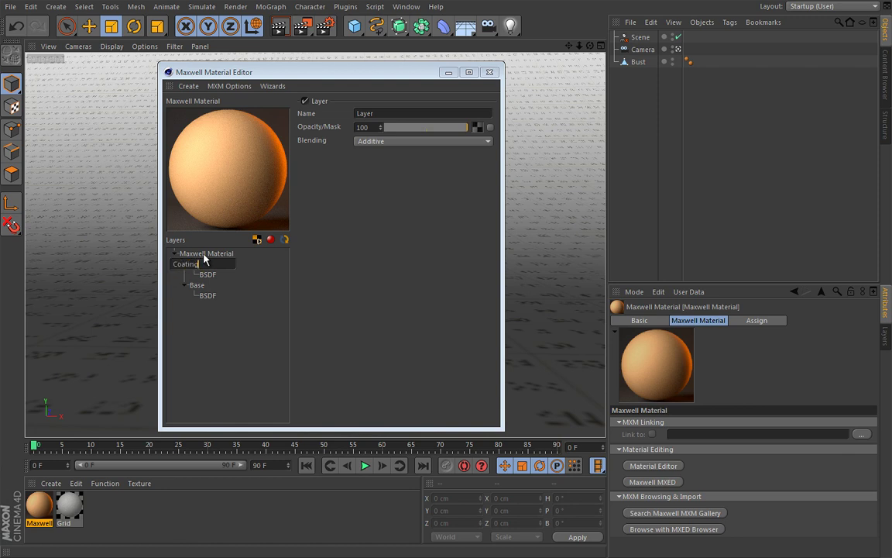
key(Return)
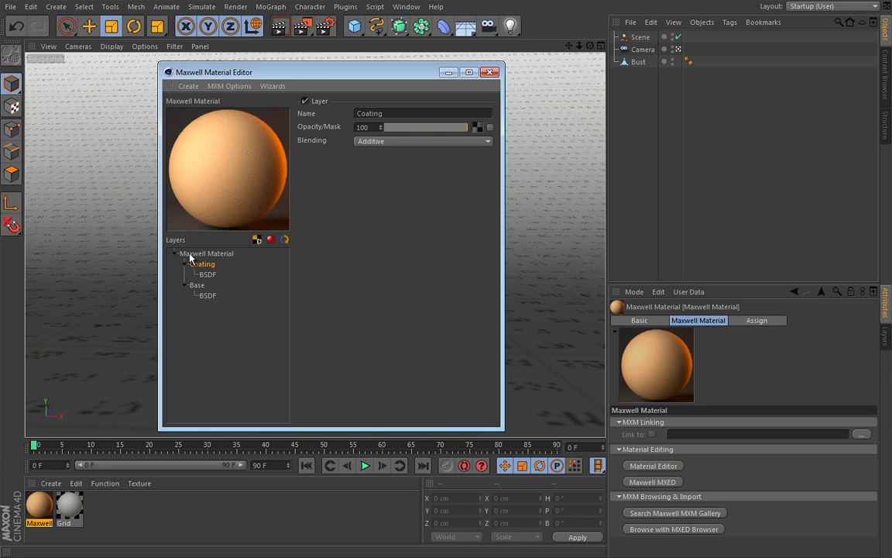
Disable the Base layer so only the grey Coating layer shows.
click(207, 274)
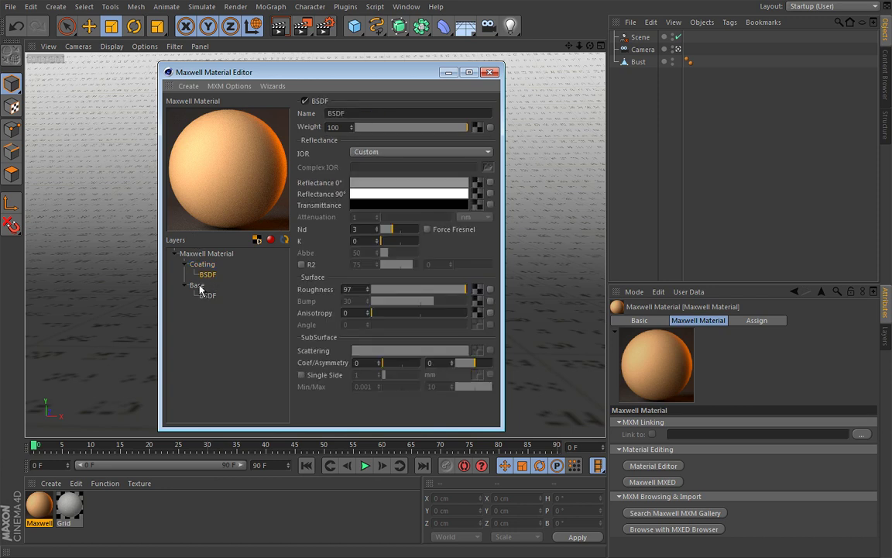
click(198, 286)
click(306, 102)
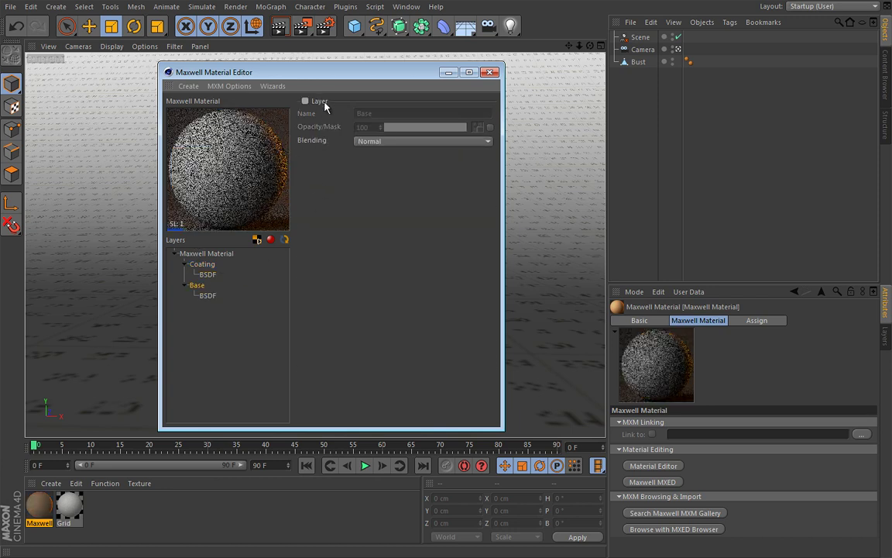
Add a coating sub-layer under the Coating BSDF, then remove it again.
click(211, 264)
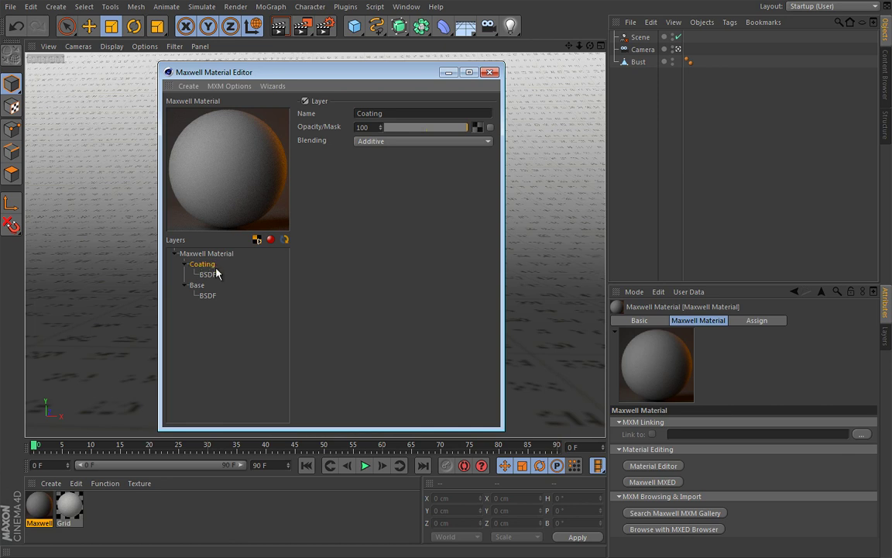
click(217, 274)
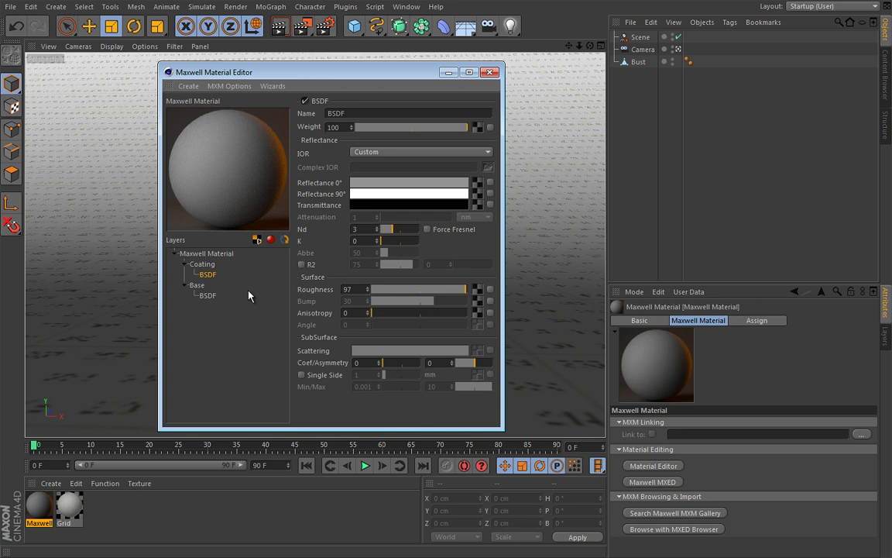
right_click(215, 276)
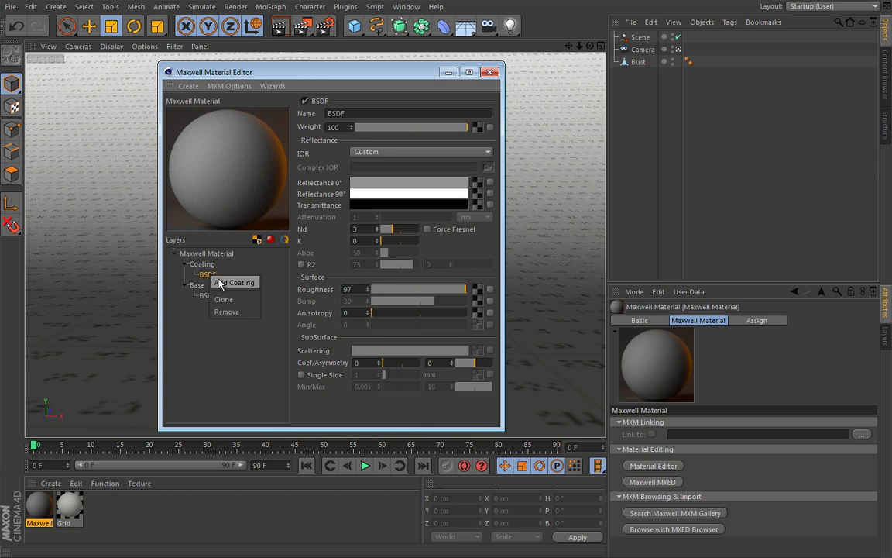
click(232, 284)
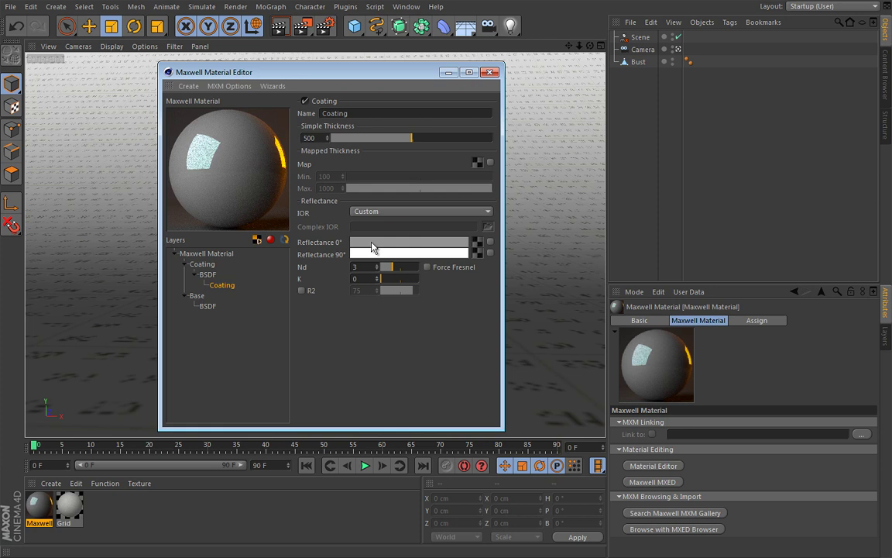
right_click(226, 287)
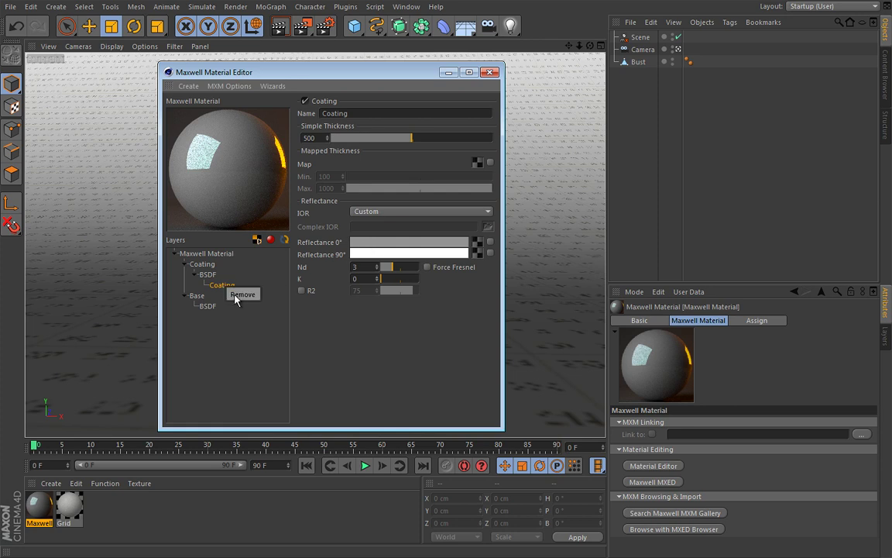
click(238, 295)
click(272, 313)
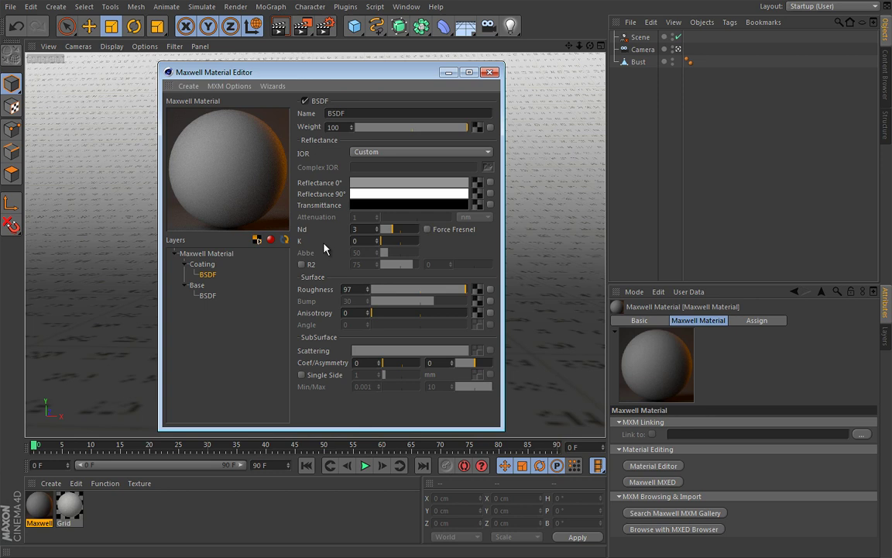
Give the Coating BSDF Roughness 0 and black Reflectance 0° and 90° colours.
double_click(353, 289)
text(0)
key(Return)
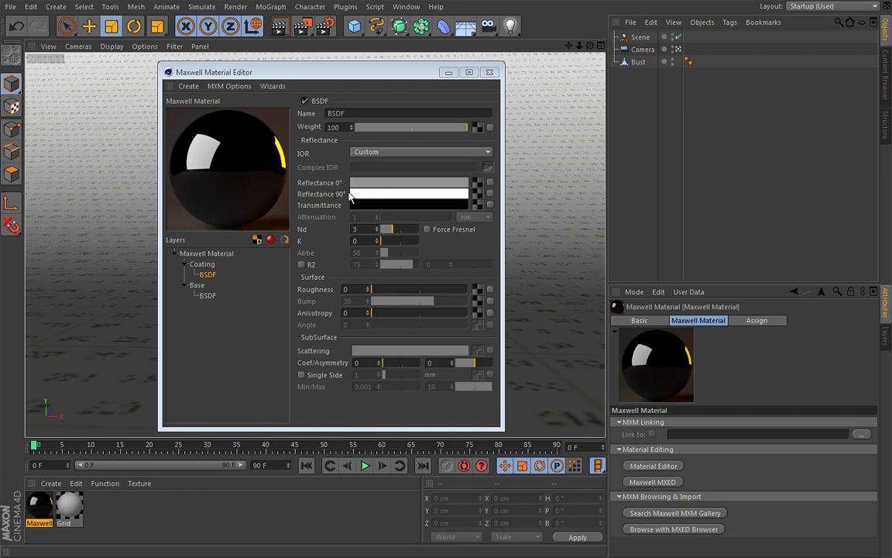
drag(374, 207, 390, 184)
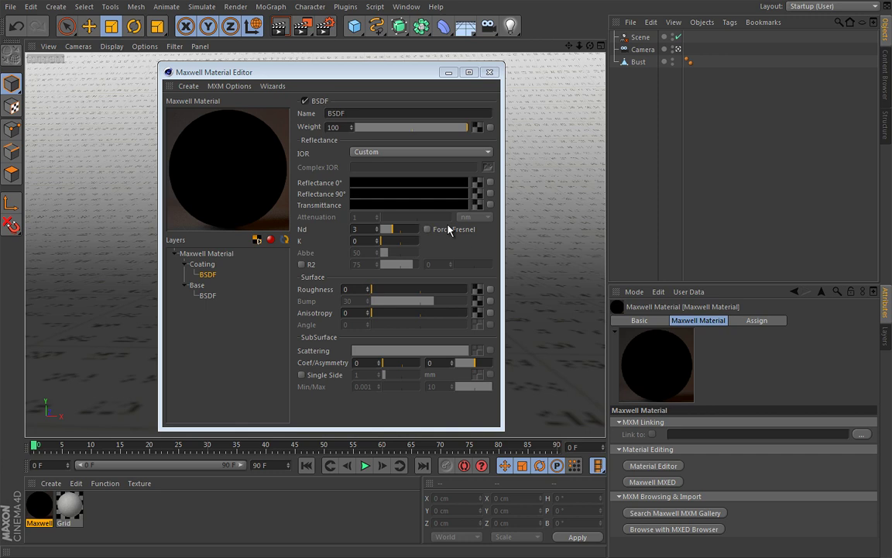
click(449, 72)
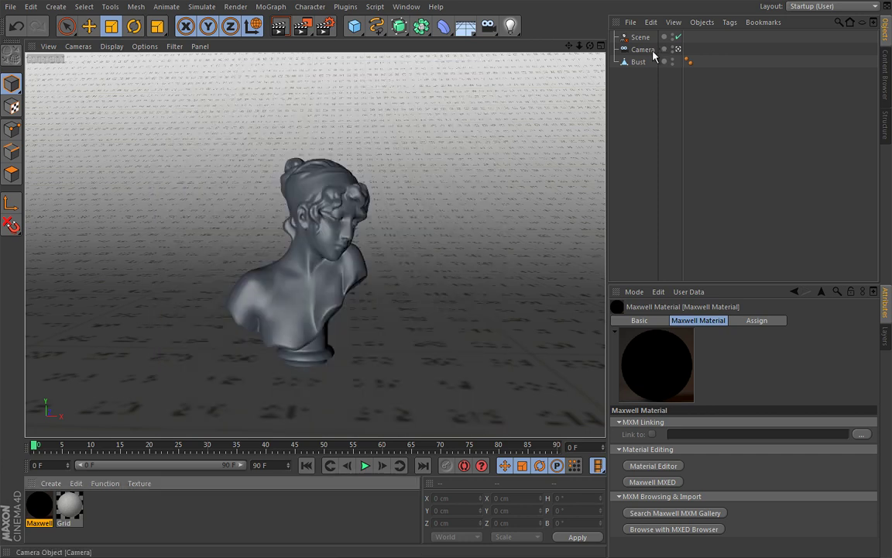
key(v)
mouse_move(390, 159)
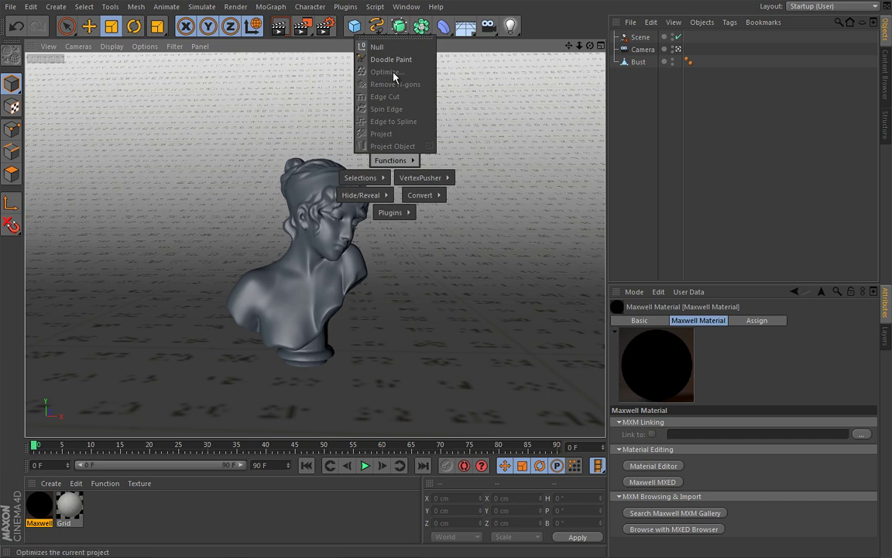
click(391, 60)
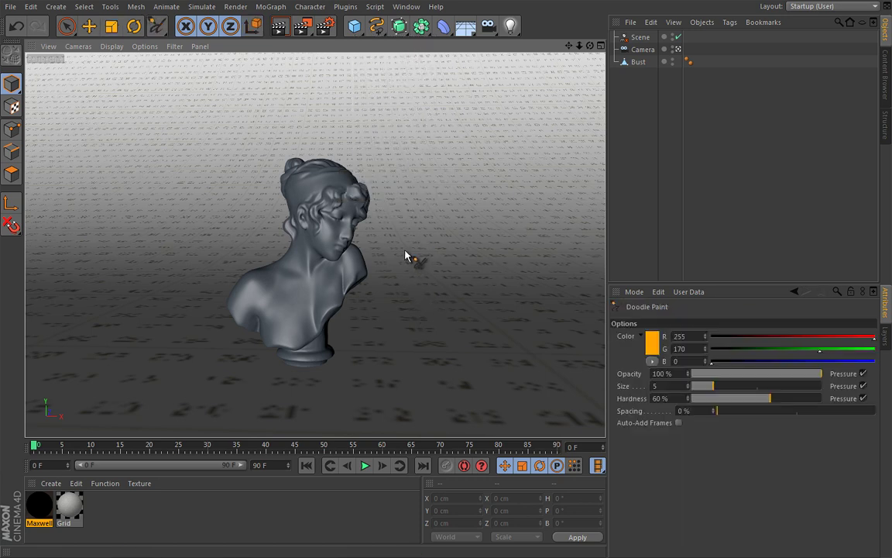
mouse_move(408, 260)
mouse_down()
mouse_move(402, 333)
mouse_move(487, 331)
mouse_up()
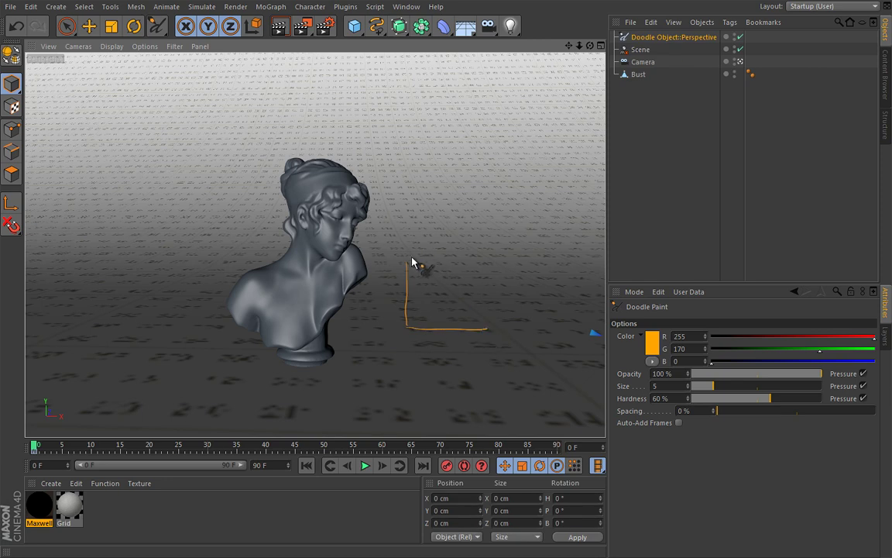
drag(488, 263, 499, 334)
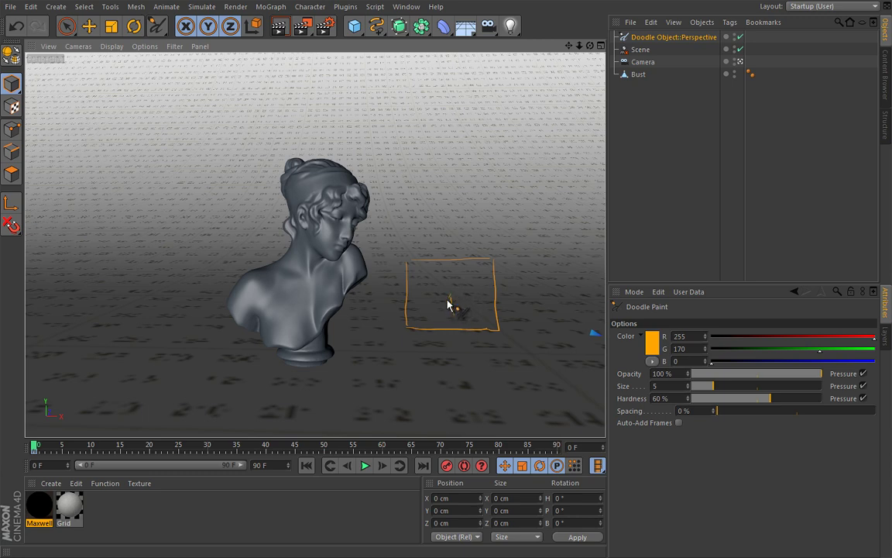
drag(451, 307, 450, 296)
mouse_move(447, 304)
mouse_down()
mouse_move(488, 319)
mouse_move(504, 308)
mouse_move(495, 293)
mouse_move(484, 295)
mouse_move(488, 302)
mouse_up()
key(ctrl+z)
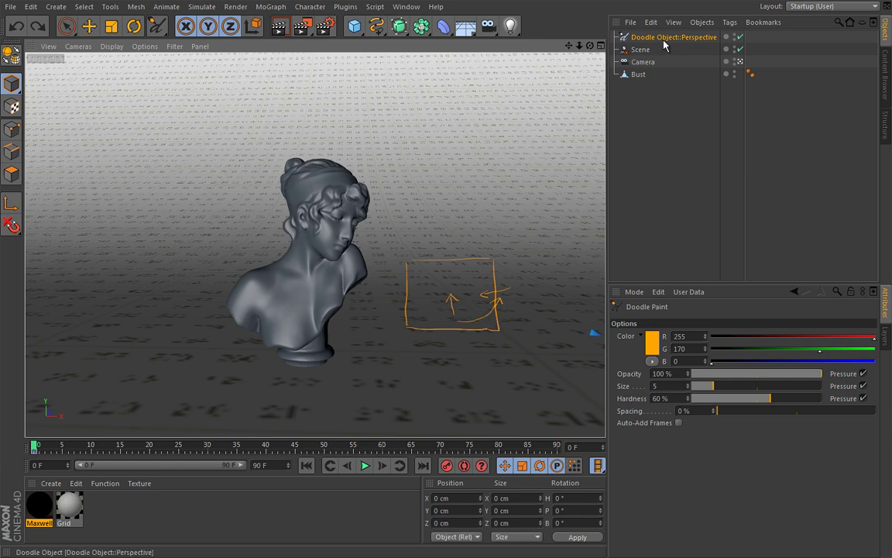
key(Delete)
Reopen the Maxwell material and enable Force Fresnel on the Coating BSDF.
double_click(39, 506)
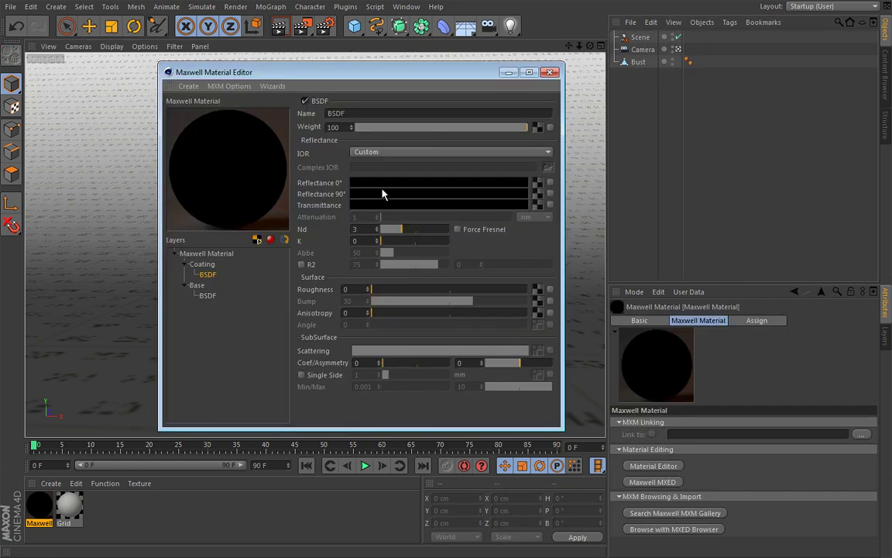
click(458, 229)
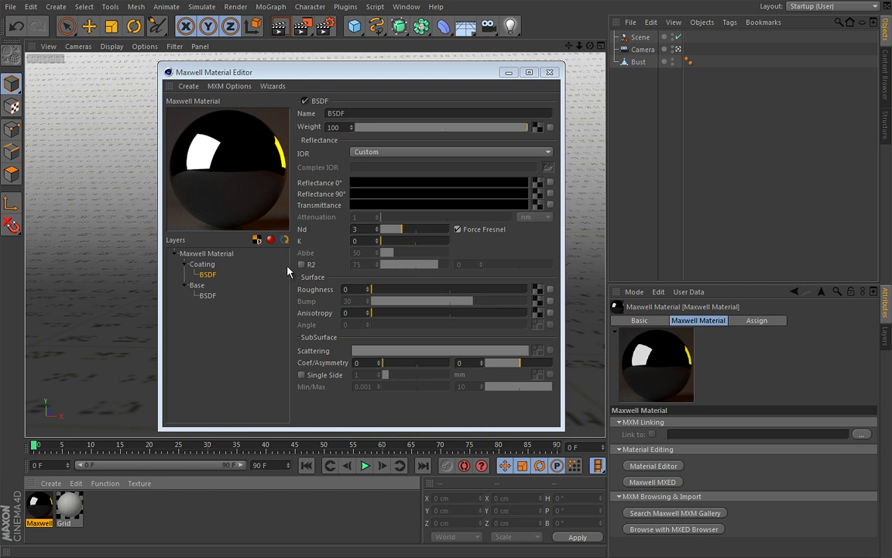
Re-enable the Base layer and reselect the Coating layer.
click(197, 285)
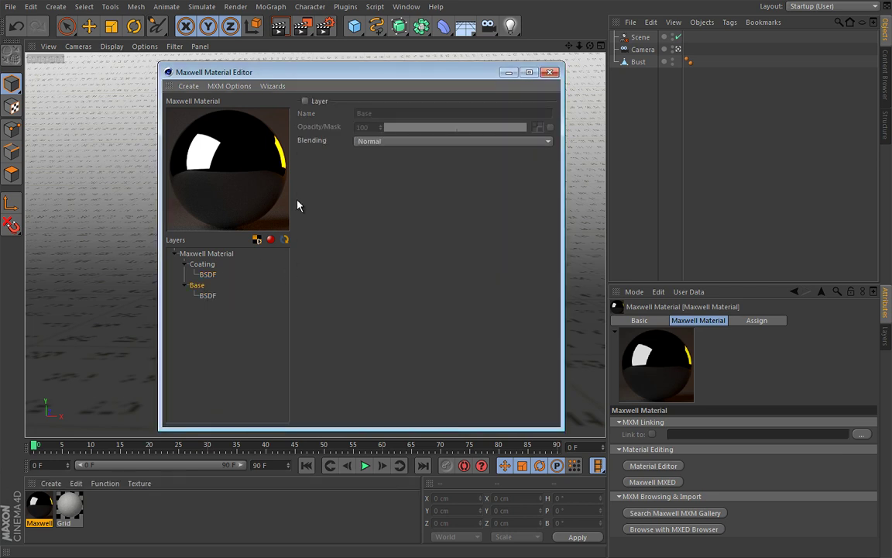
click(306, 103)
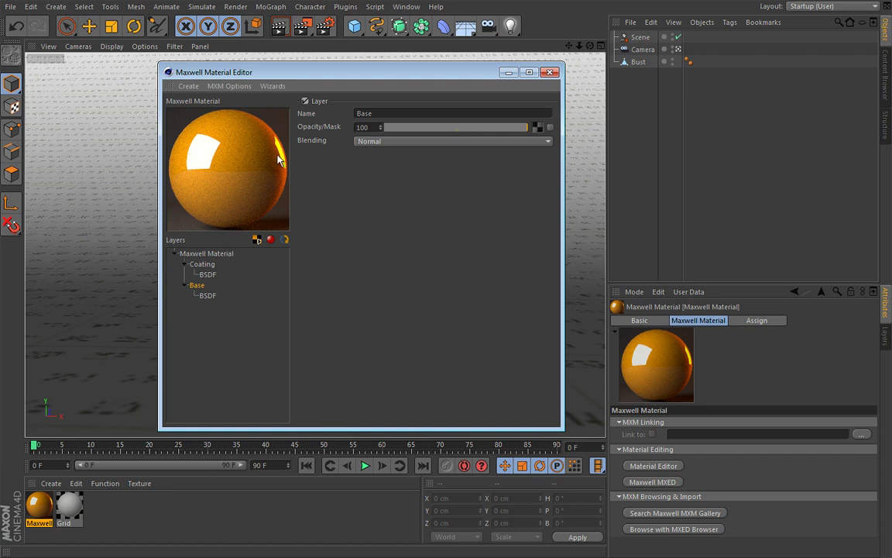
click(203, 263)
click(372, 142)
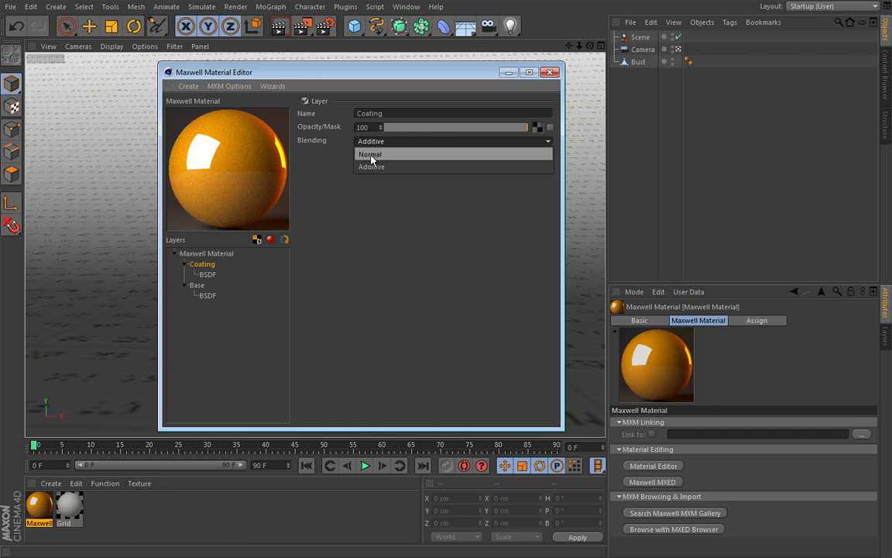
click(370, 155)
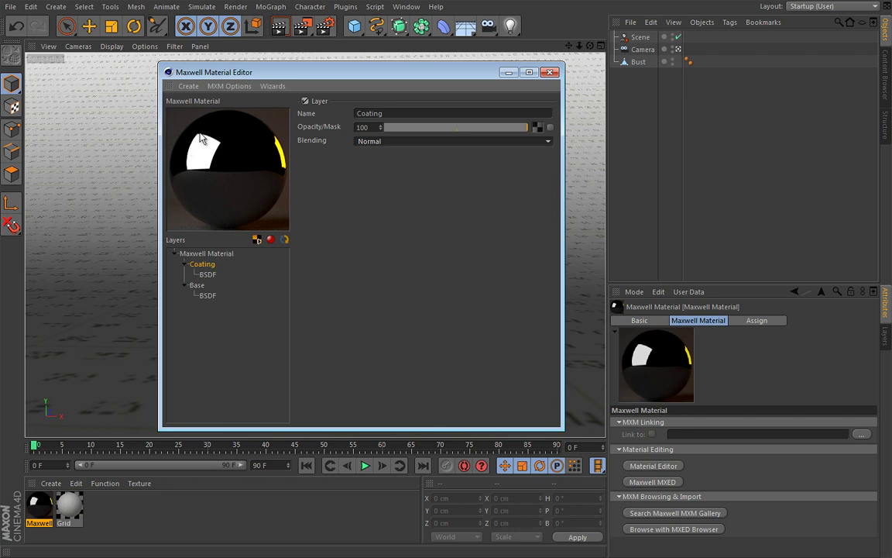
click(203, 285)
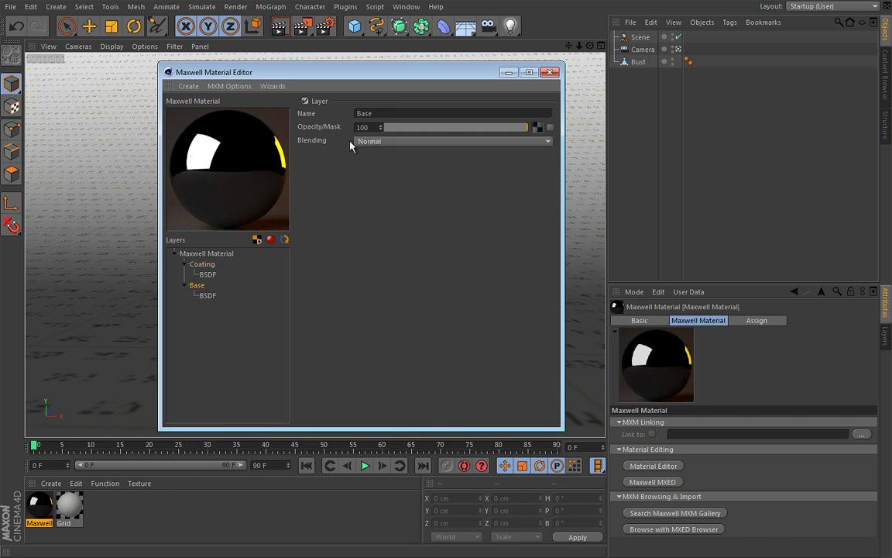
click(203, 264)
click(379, 142)
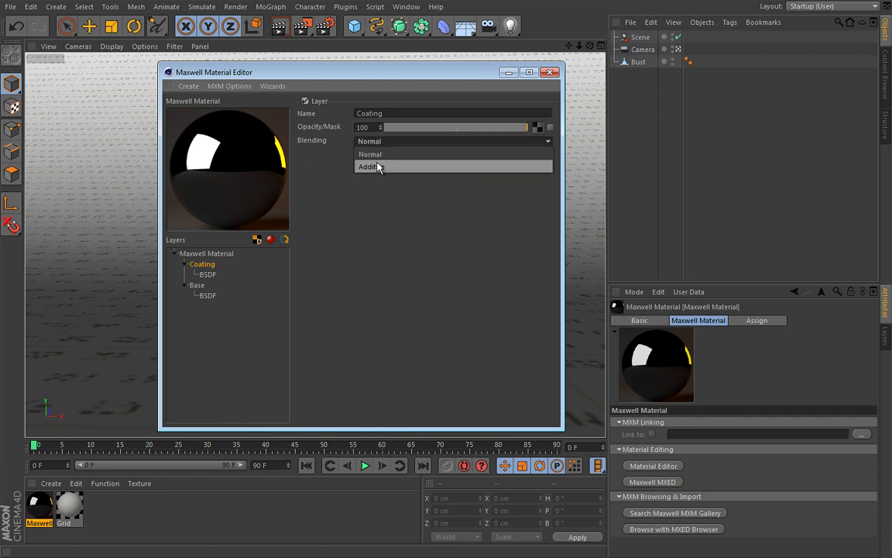
click(381, 167)
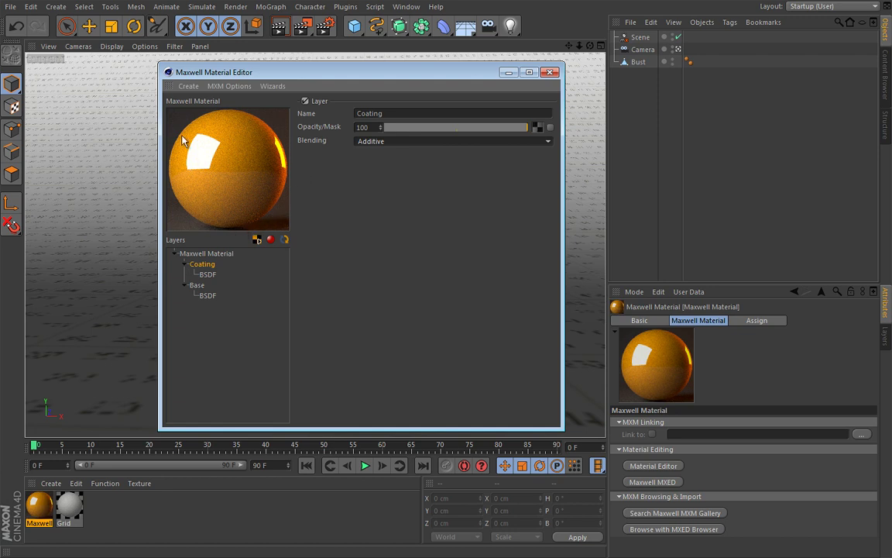
Reduce the Coating BSDF's Nd to 1.3, stepping through 1 first.
click(207, 274)
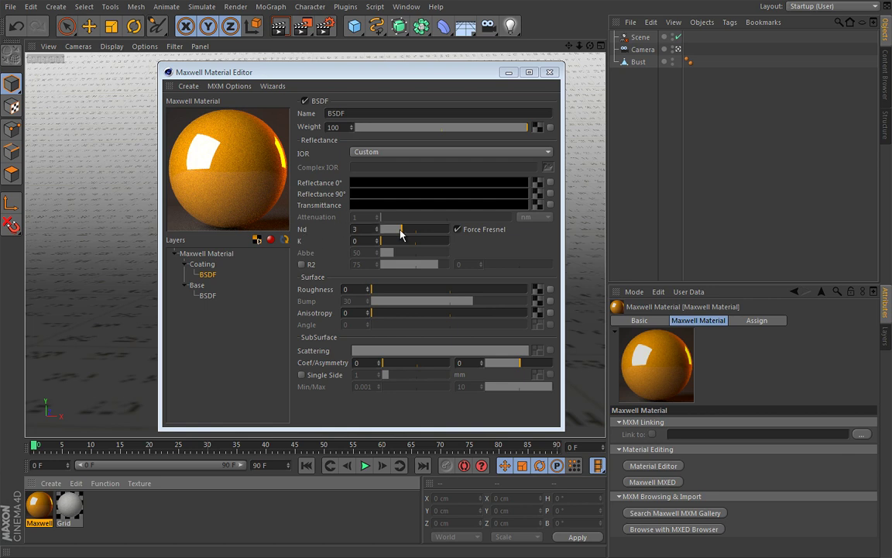
drag(401, 234, 392, 234)
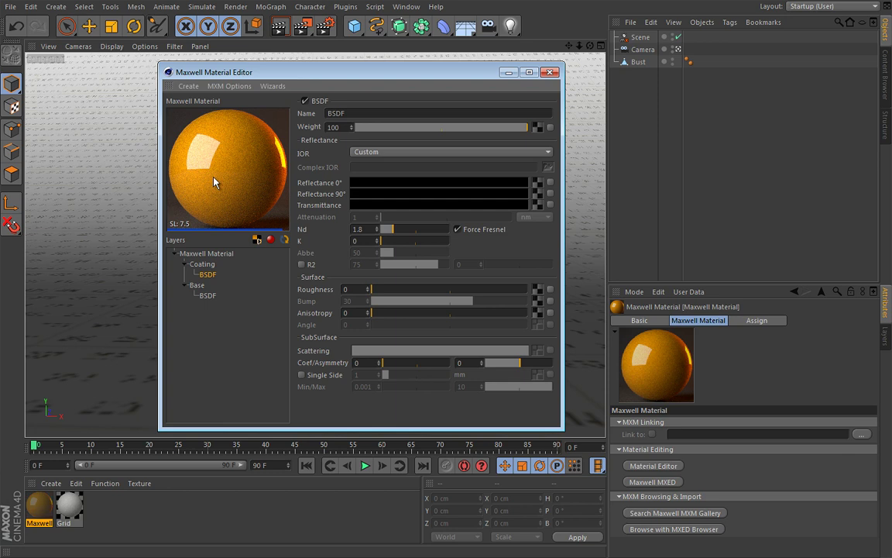
drag(385, 223, 378, 234)
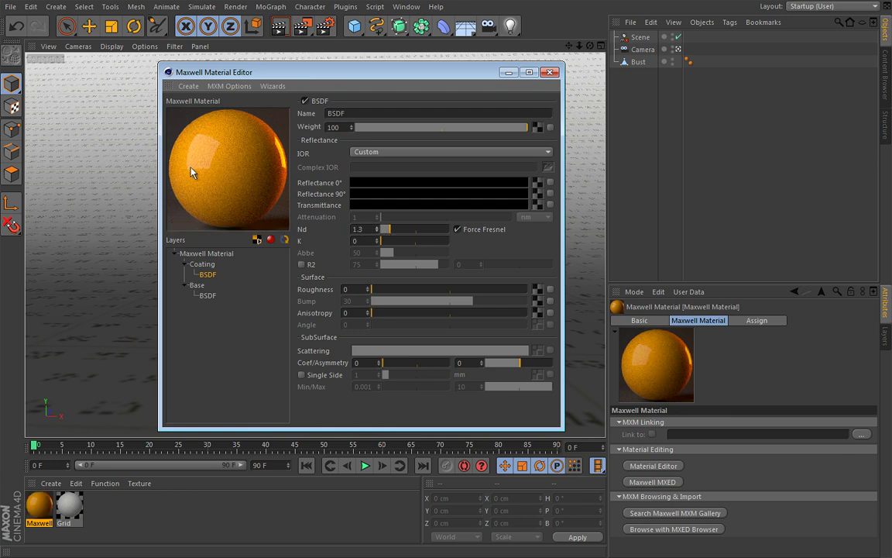
click(361, 228)
text(1)
key(Return)
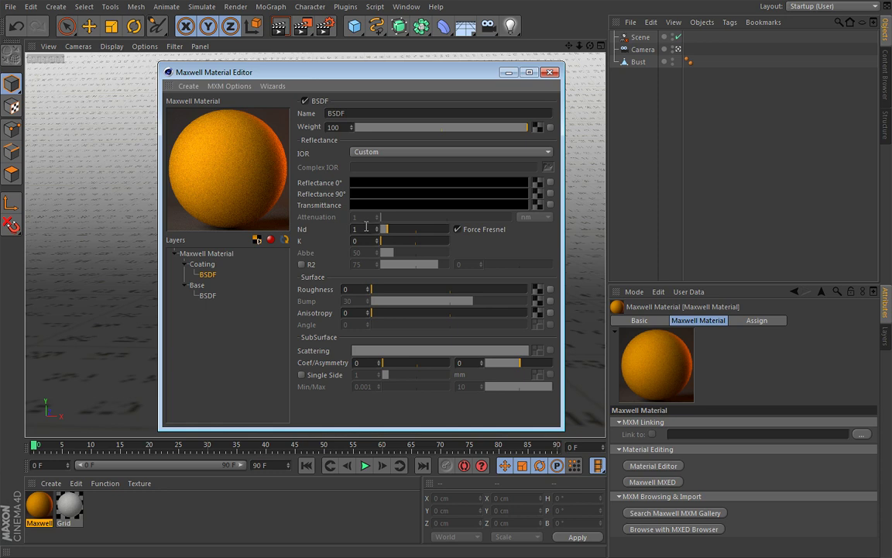
click(366, 226)
text(.3)
key(Return)
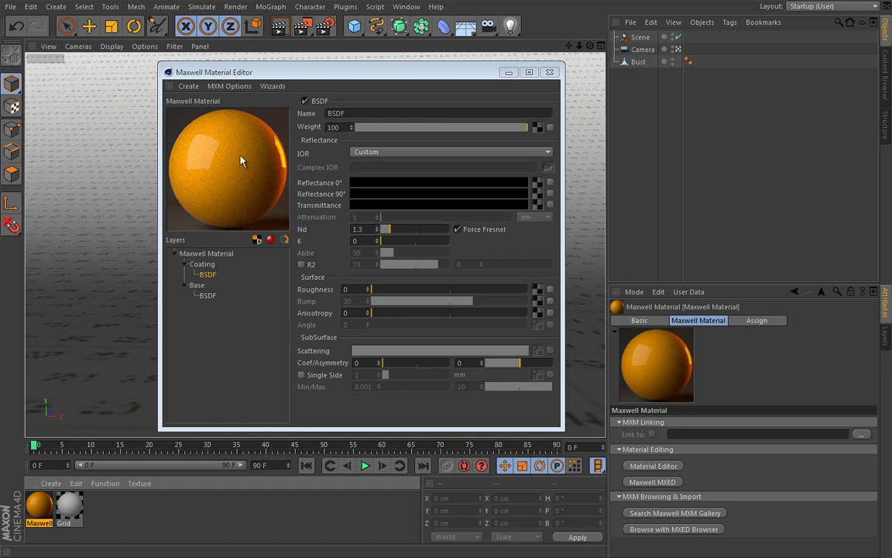
Create a new Maxwell material with light grey Reflectance 0° and pink Reflectance 90°.
click(187, 86)
click(192, 104)
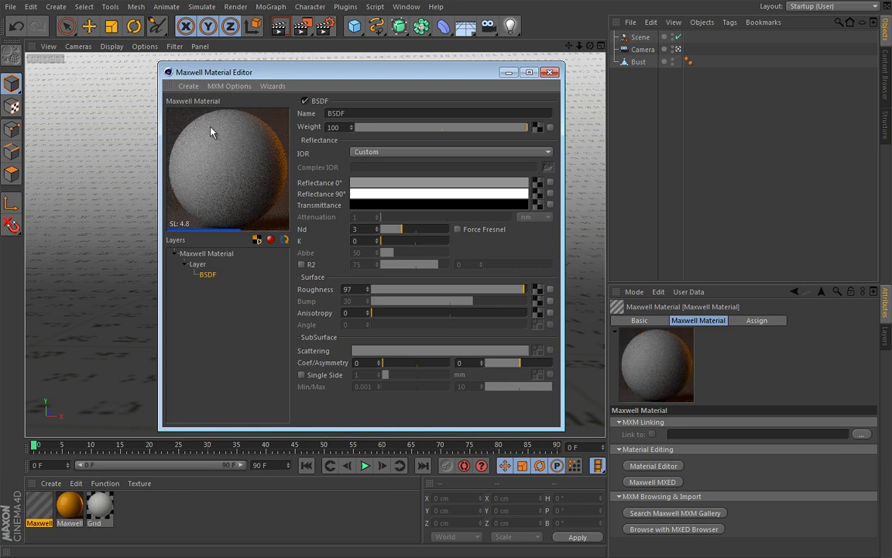
click(434, 186)
click(456, 208)
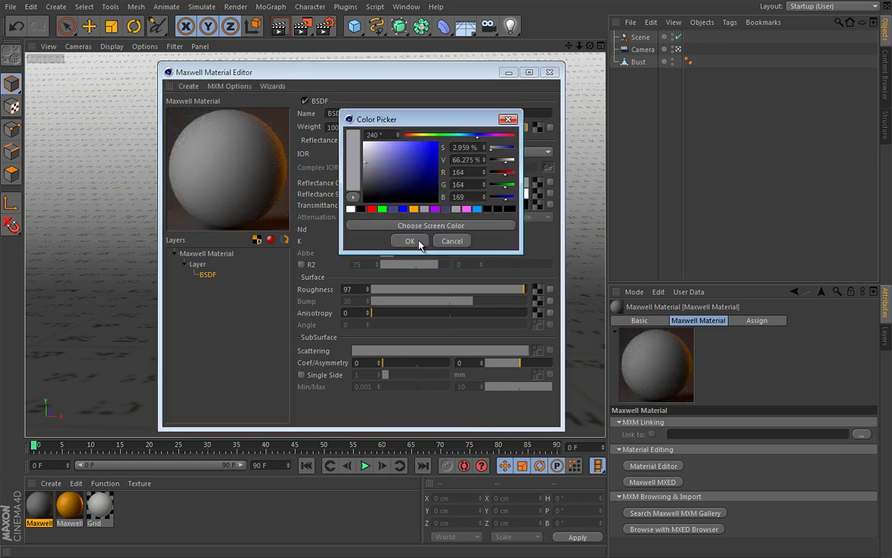
click(418, 242)
click(451, 194)
click(486, 220)
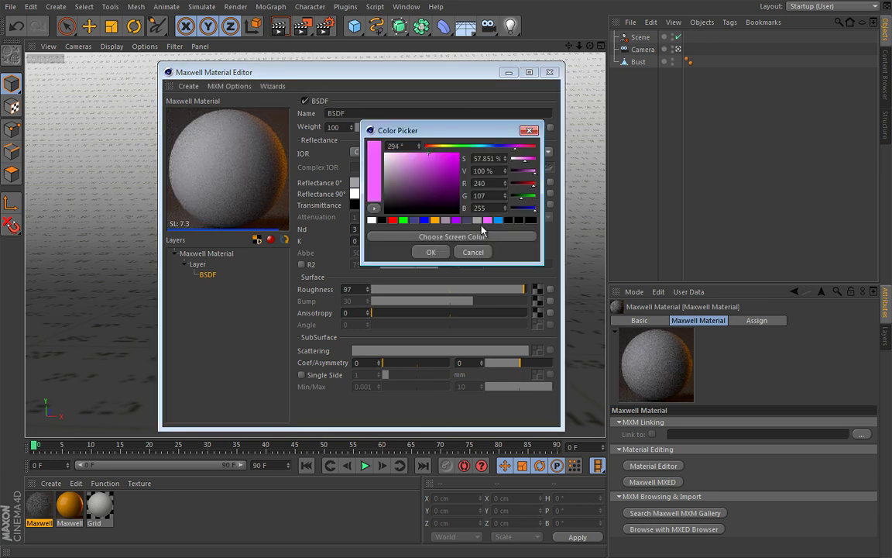
click(431, 253)
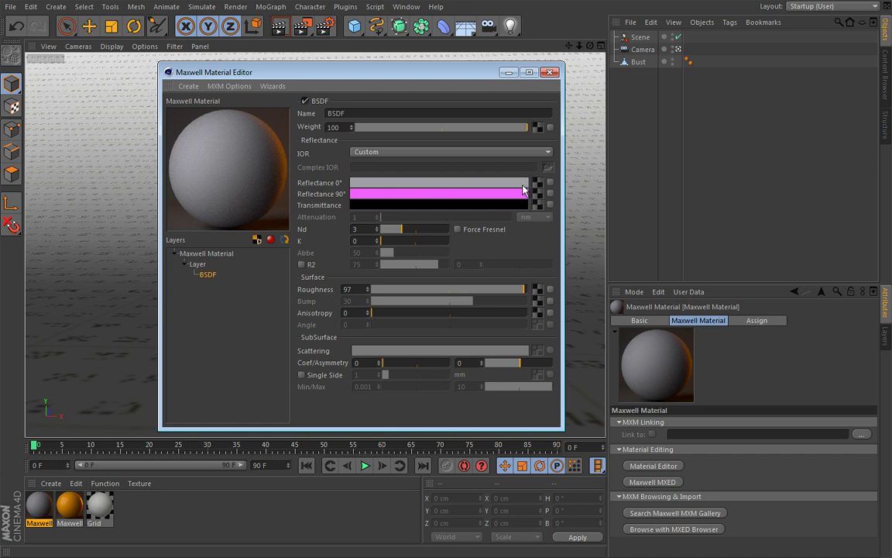
Try Roughness values of 3, 20 and 72.2, then settle on a Roughness of 97.
drag(519, 292, 372, 290)
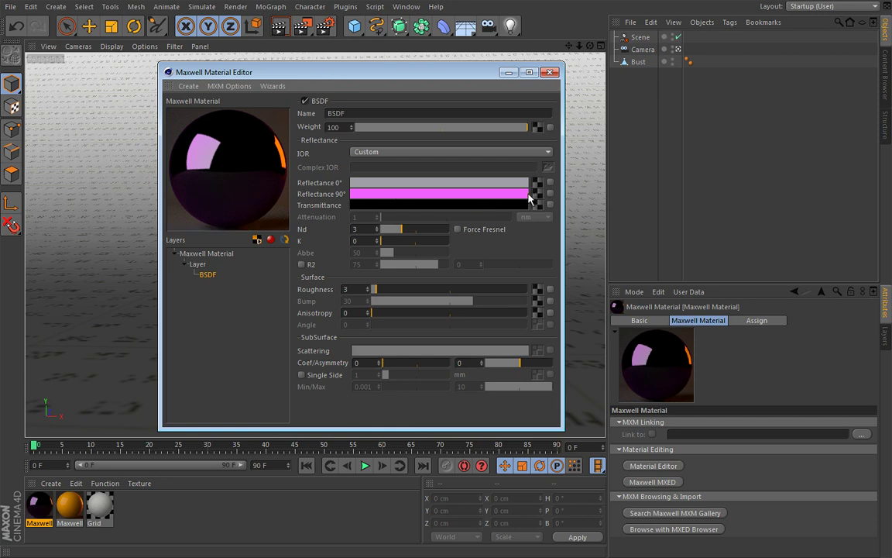
drag(372, 291, 403, 292)
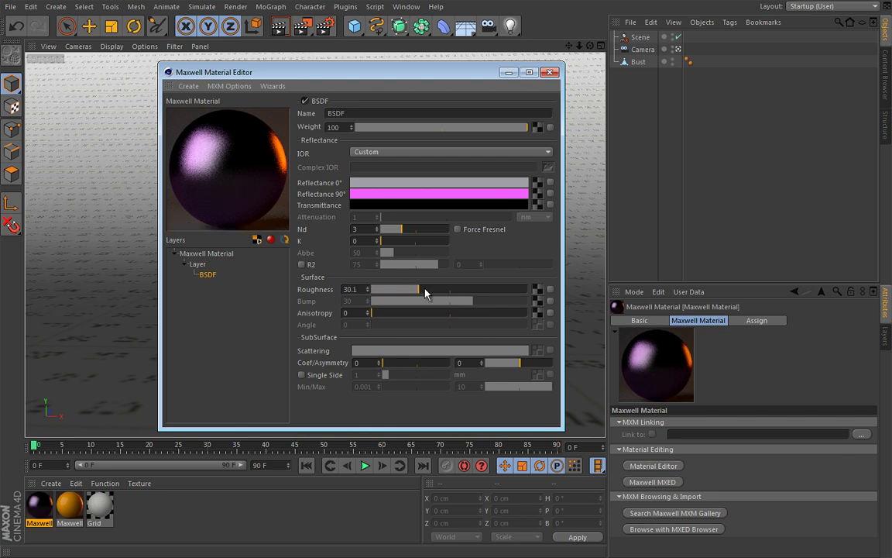
drag(426, 293, 489, 293)
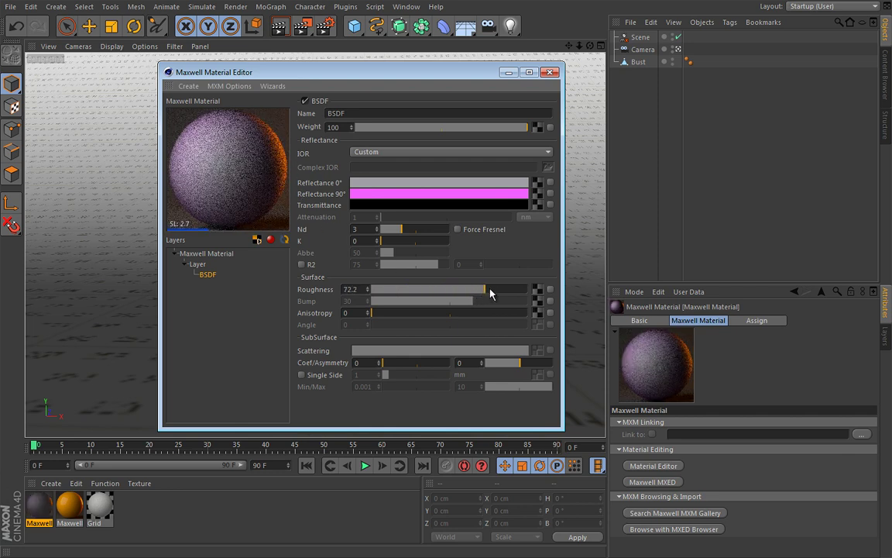
click(353, 289)
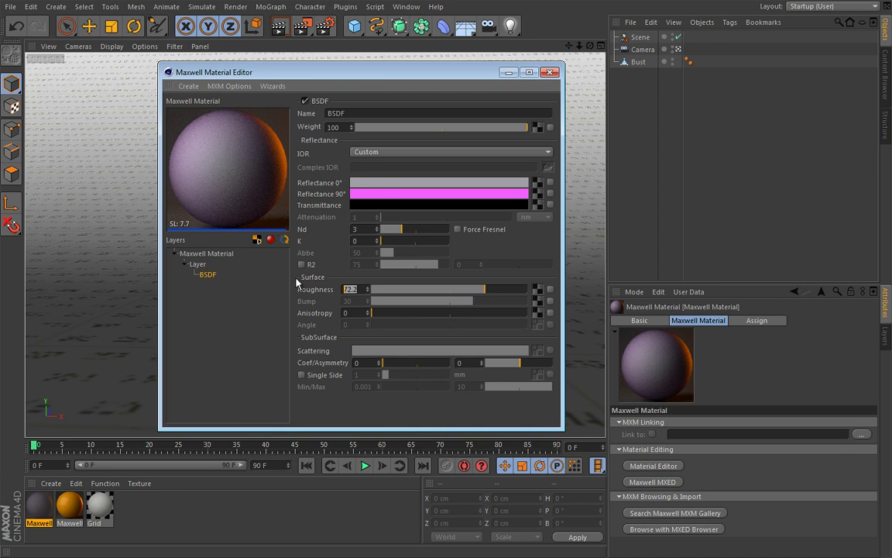
text(97)
key(Return)
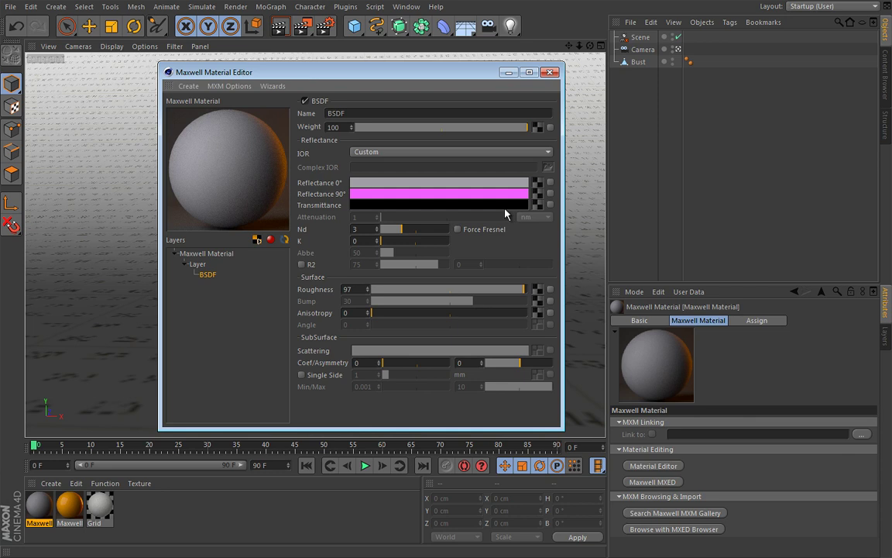
Enable R2 falloff, lower its first value to 10, and return the second value to 0.
drag(513, 226, 436, 261)
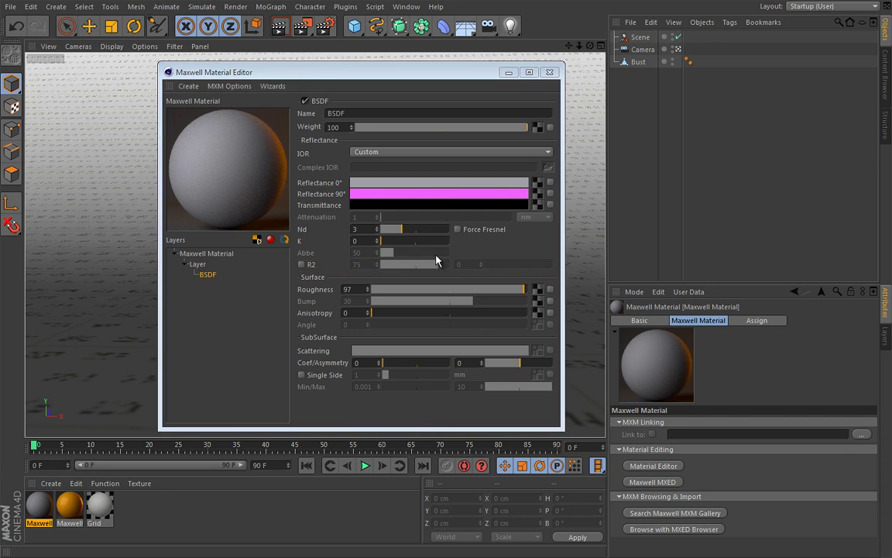
click(301, 264)
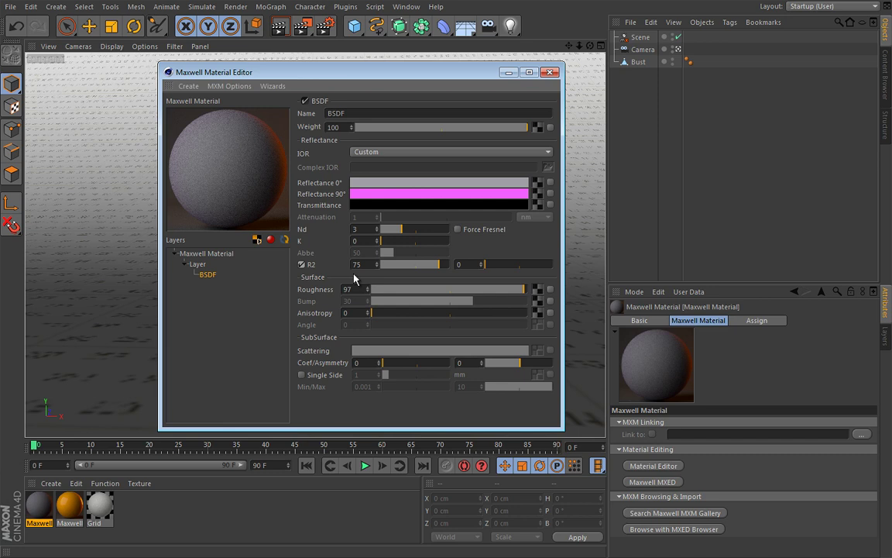
drag(339, 257, 385, 272)
key(Escape)
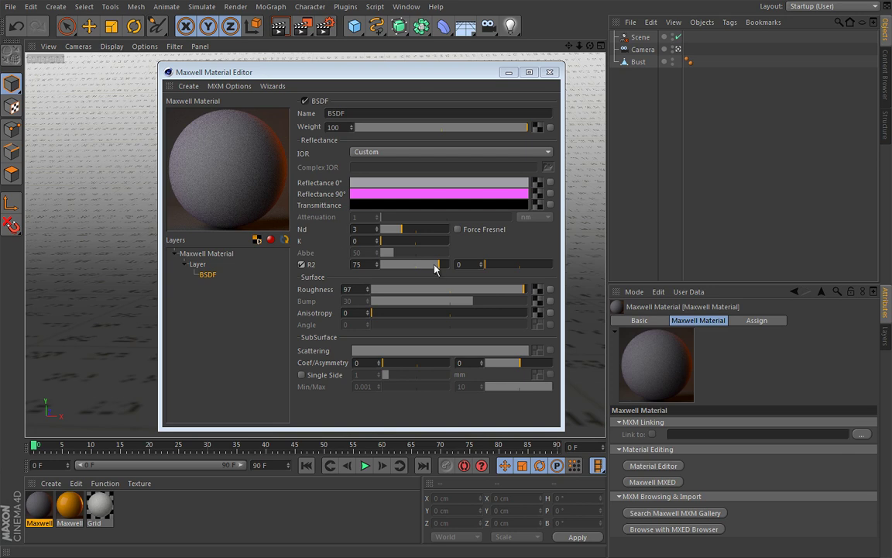
drag(436, 265, 431, 269)
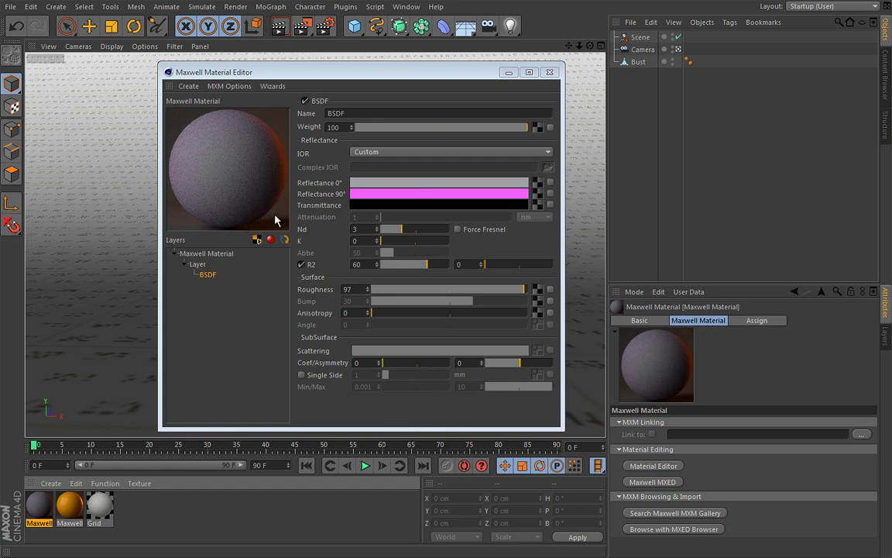
drag(423, 265, 405, 272)
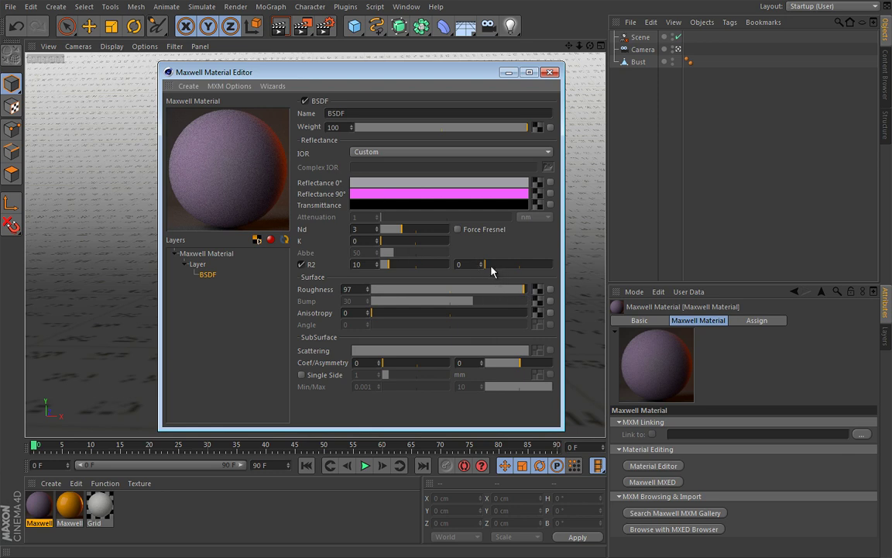
drag(489, 268, 556, 262)
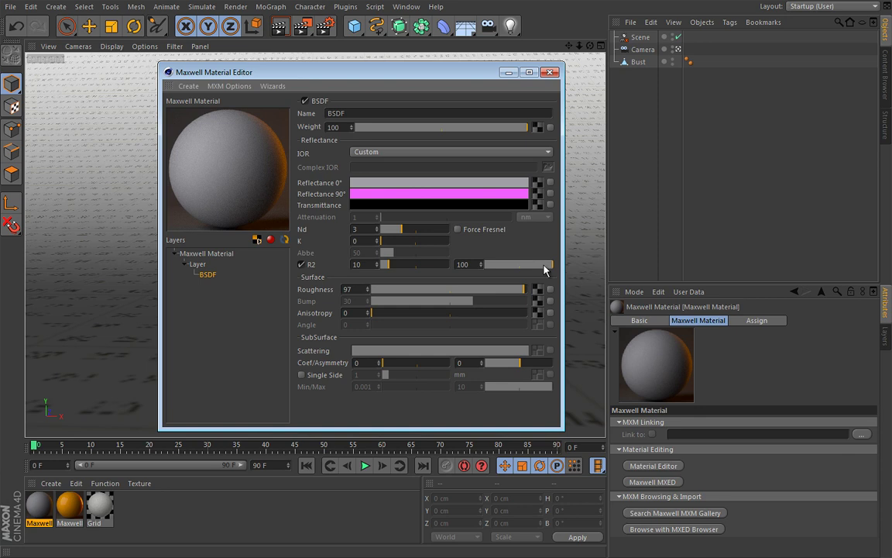
drag(541, 263, 458, 272)
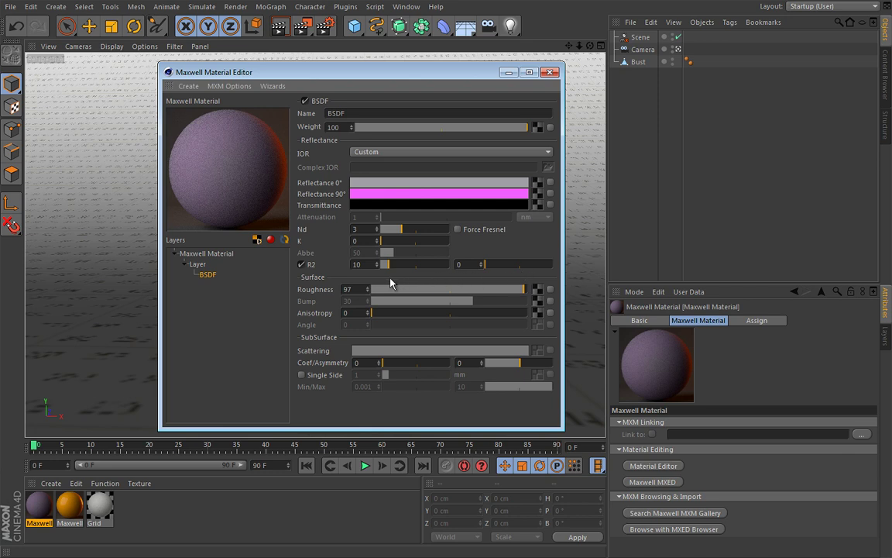
Untick R2 in the BSDF settings so its values grey out and the preview re-renders.
click(301, 264)
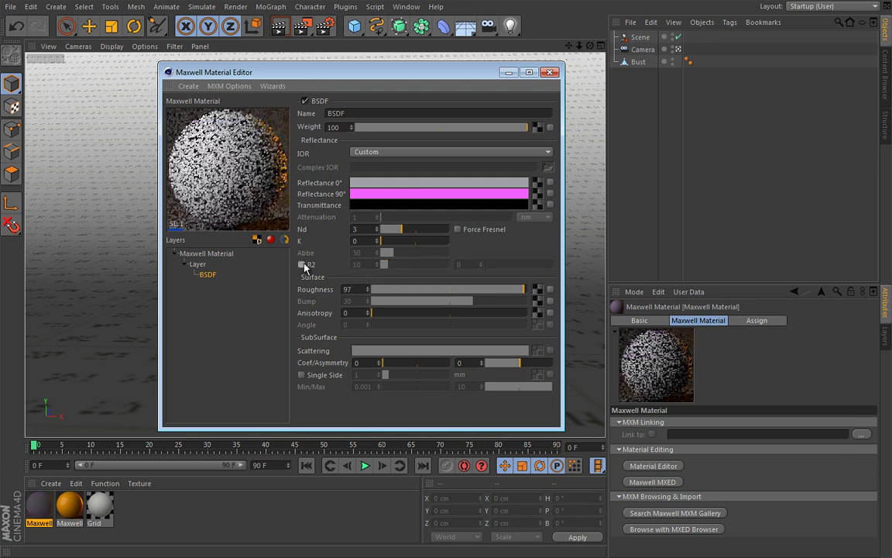